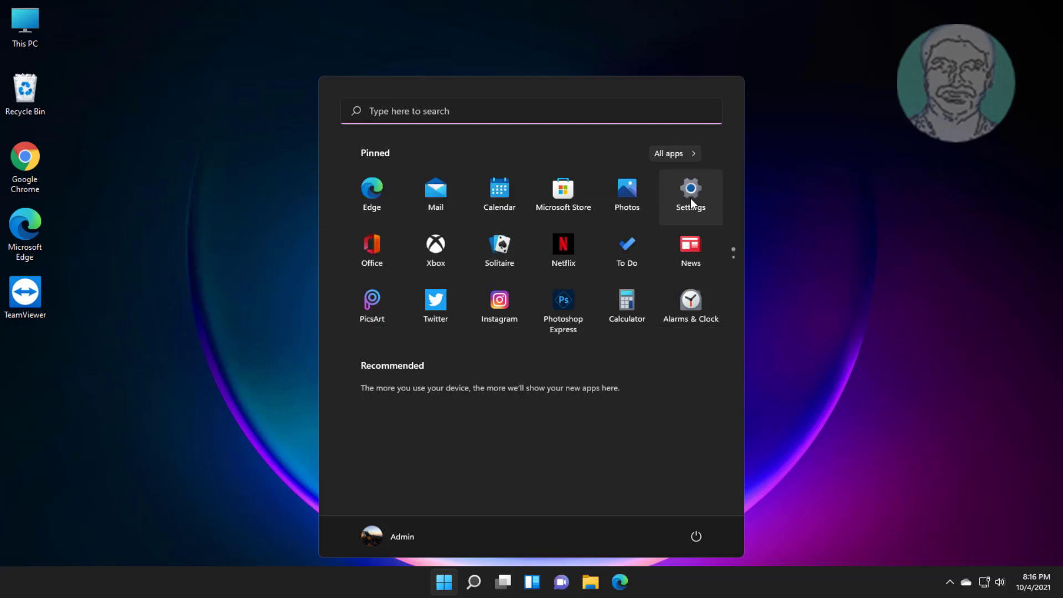
Open Settings and go to System > Troubleshoot > Other troubleshooters
click(690, 199)
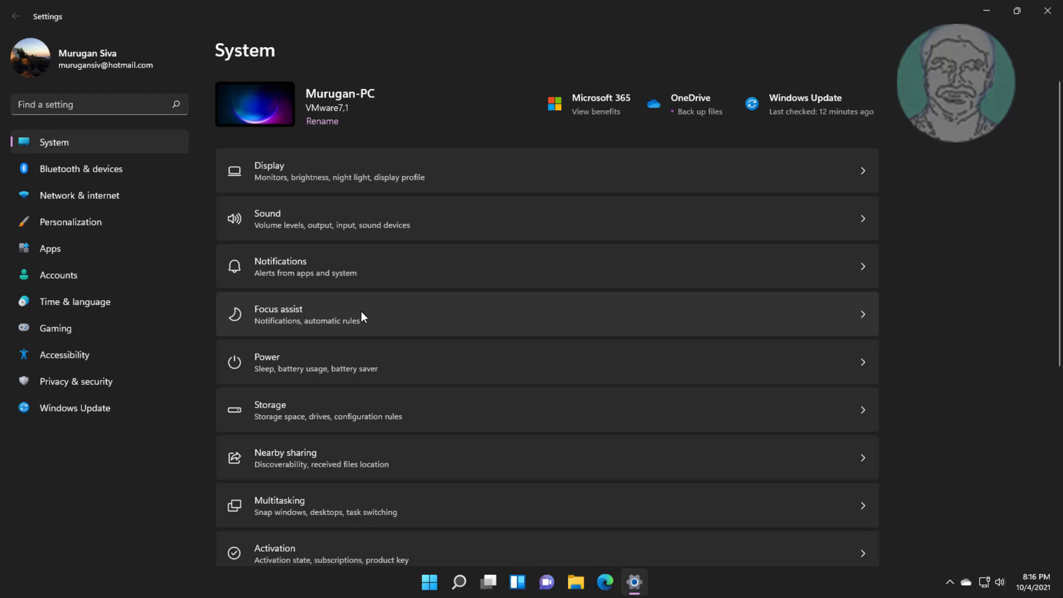
scroll(367, 352, down, 5)
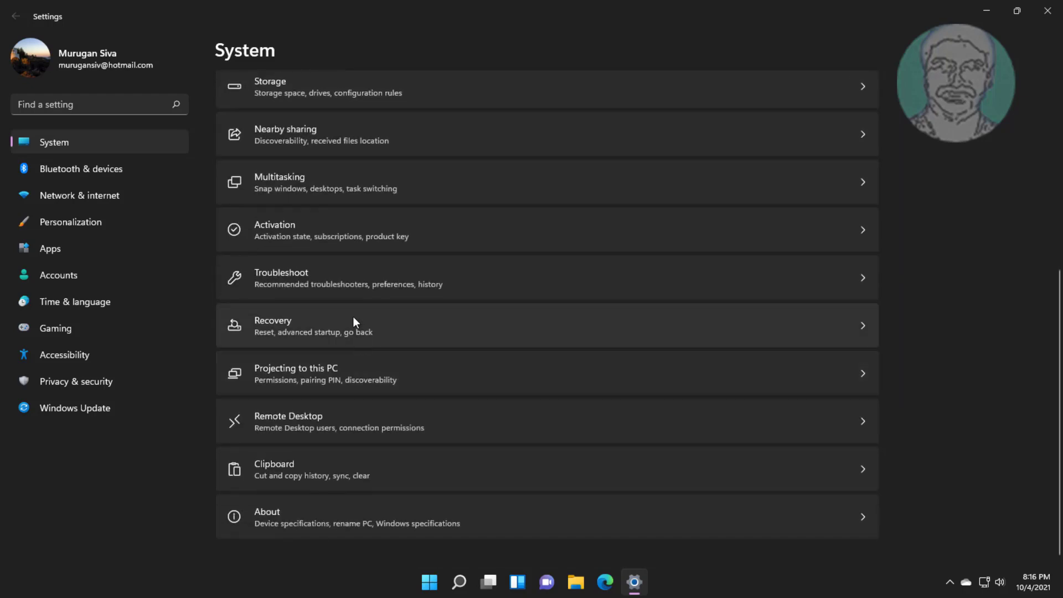
click(337, 281)
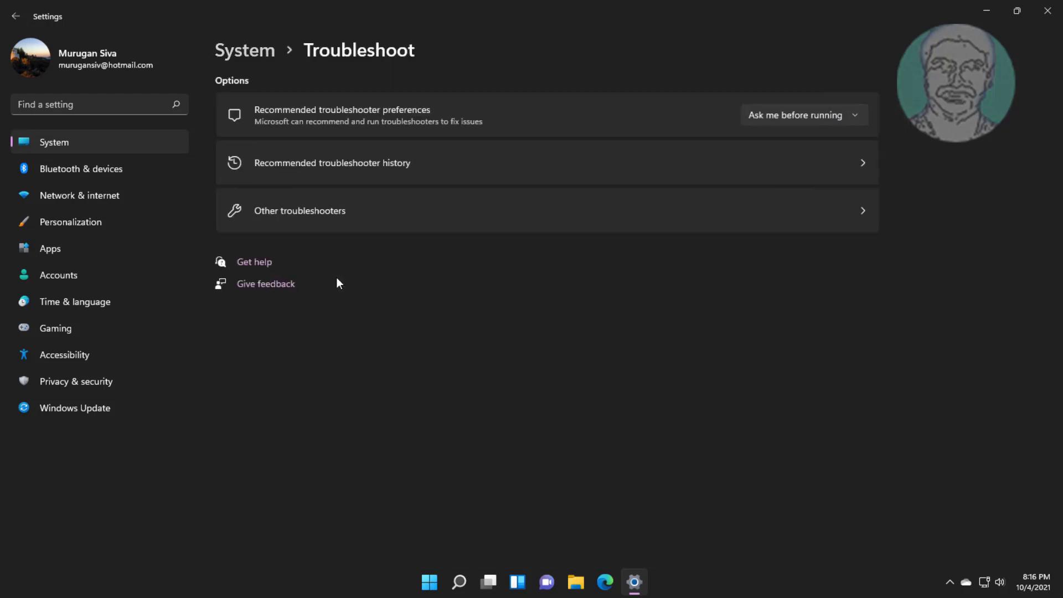
click(360, 214)
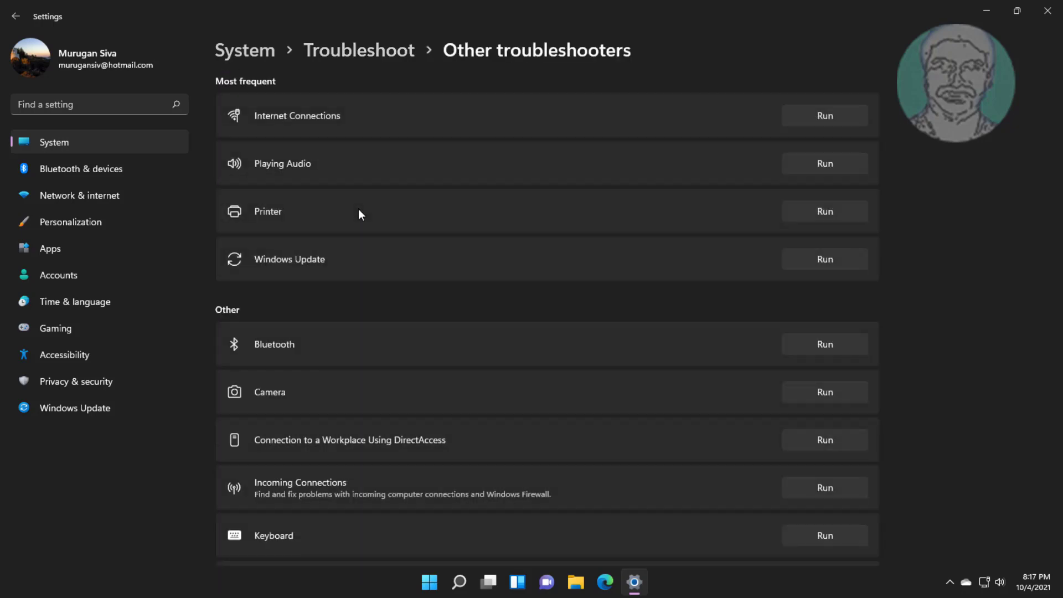
Run the Windows Store Apps troubleshooter, dismiss its results report, and close Settings
scroll(370, 313, down, 6)
scroll(372, 317, down, 2)
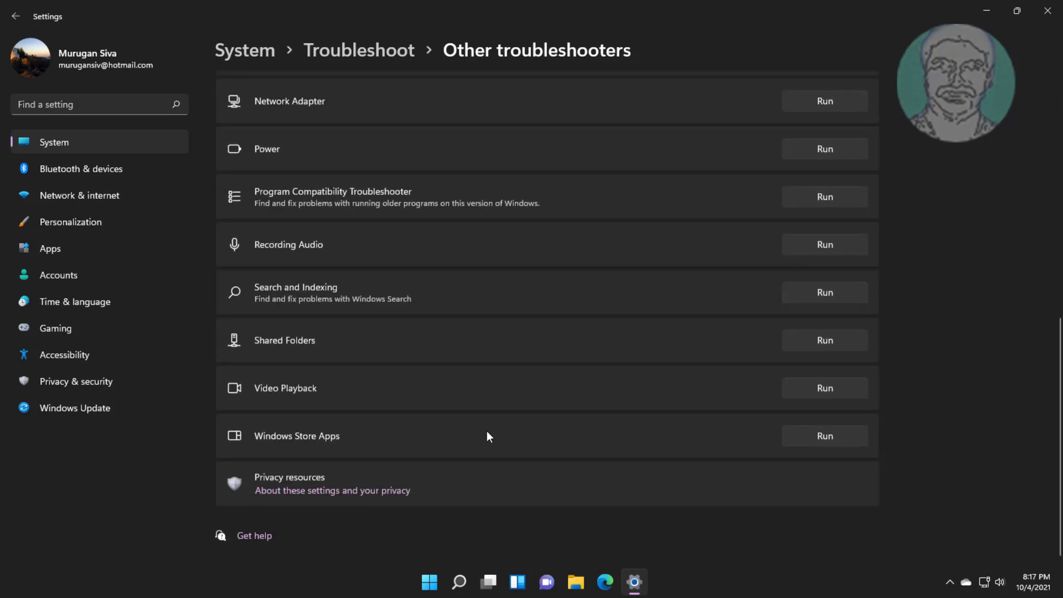
click(791, 441)
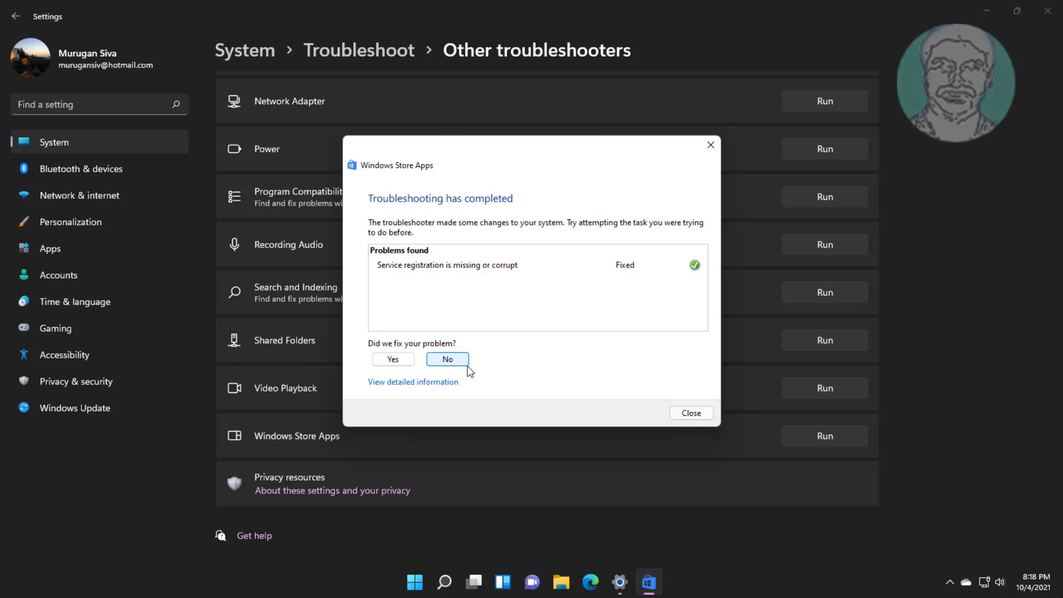
click(701, 413)
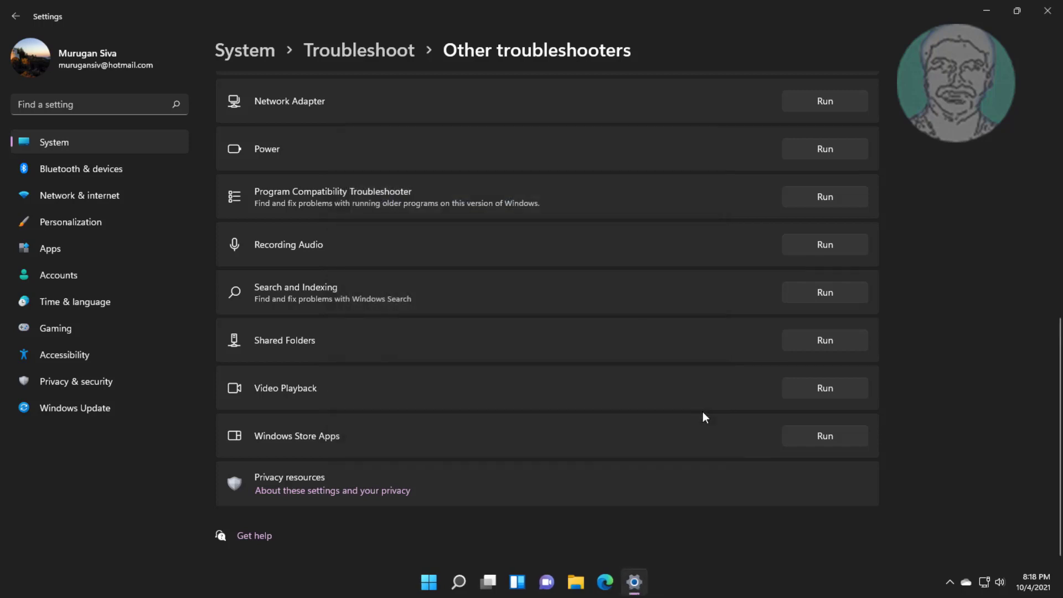
click(1057, 6)
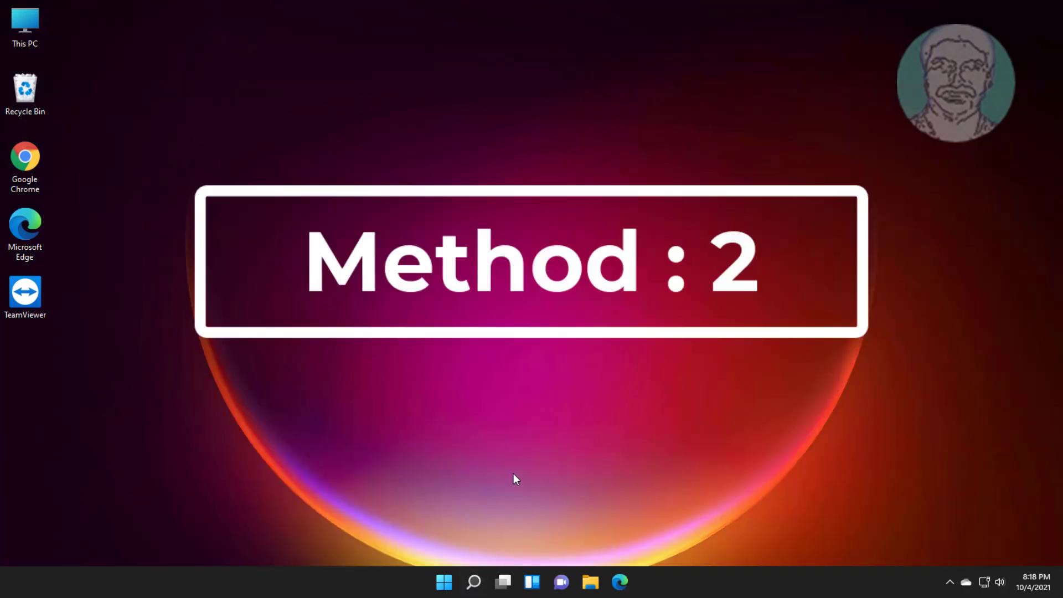
Launch Command Prompt as administrator from a 'cmd' search, approving the UAC prompt
click(475, 582)
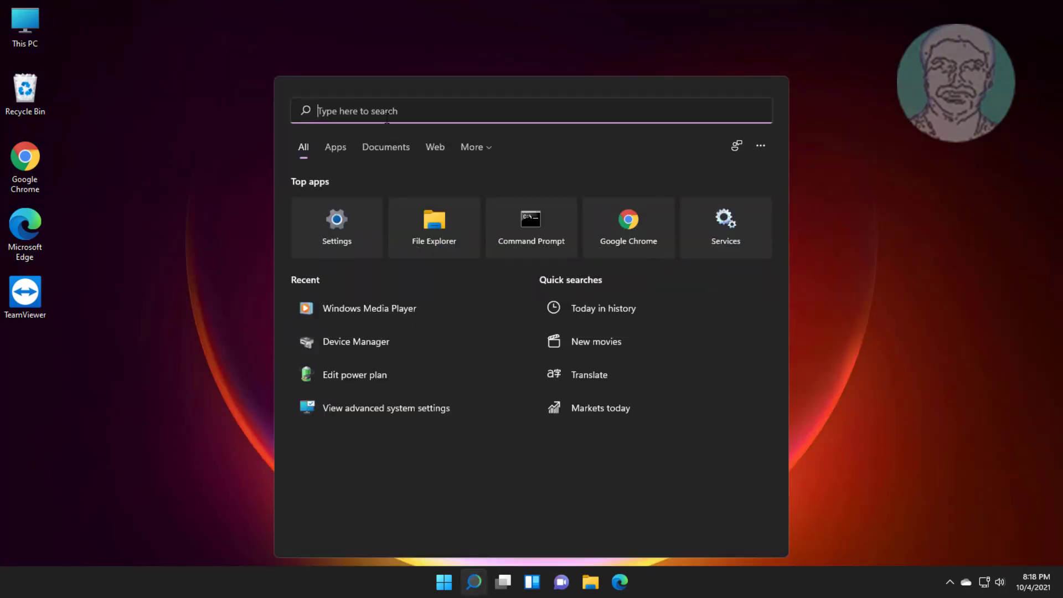
text(control Panel)
text(md)
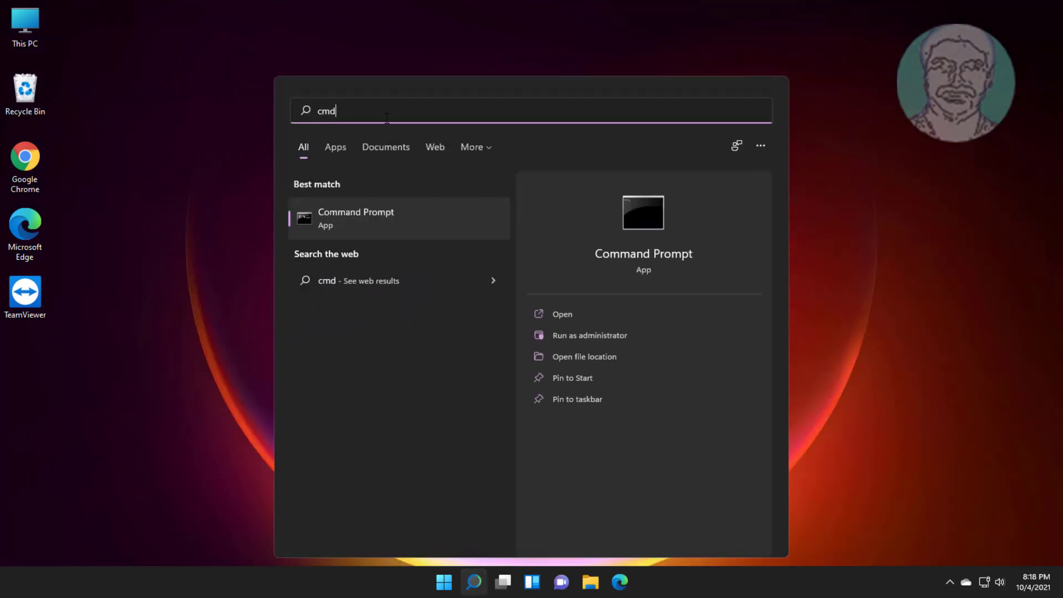
right_click(349, 215)
click(387, 233)
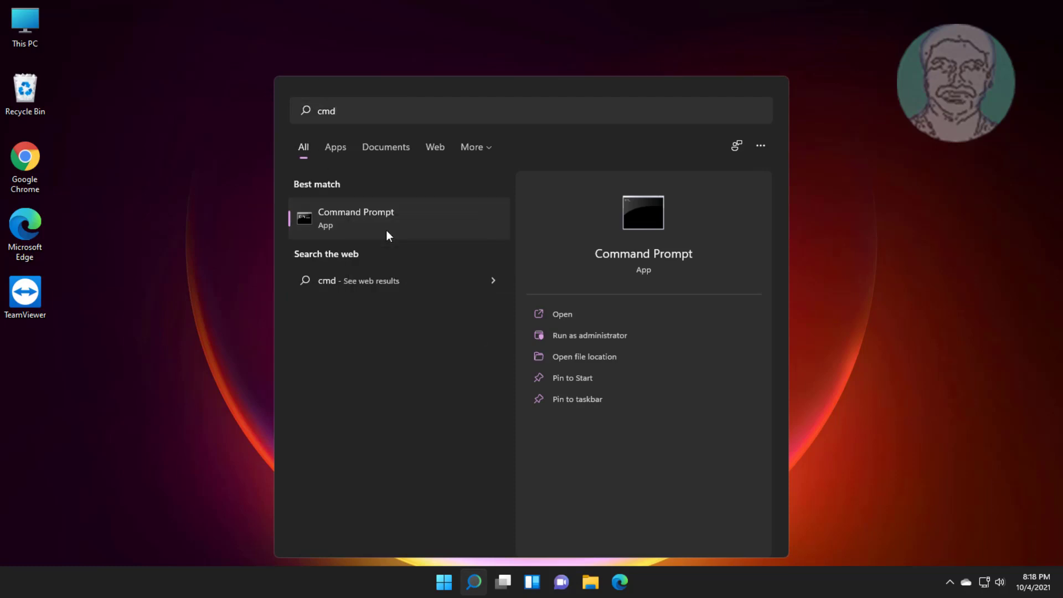
click(464, 392)
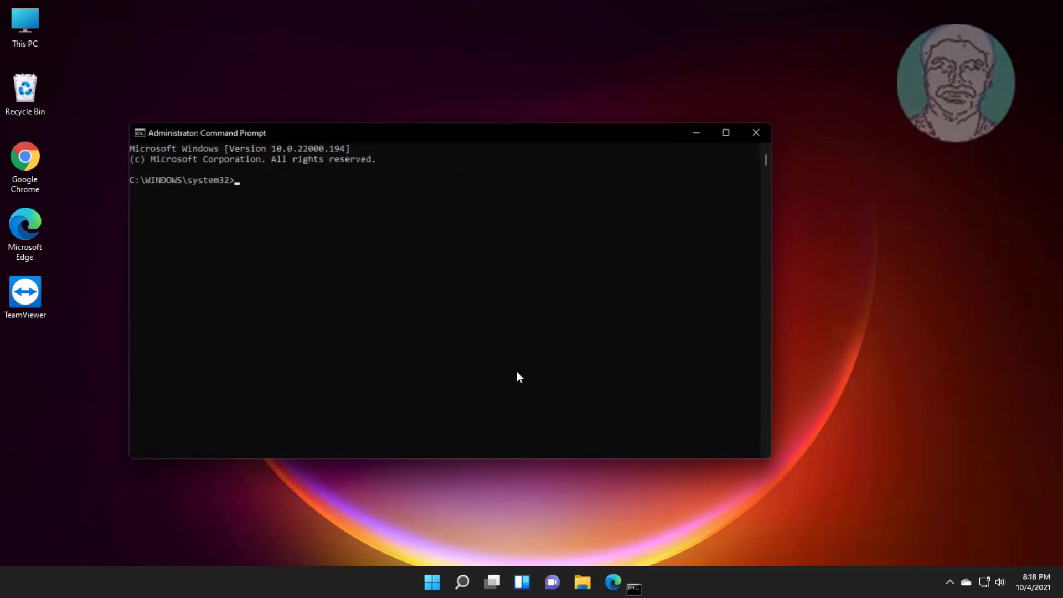
Run wsreset to clear the Store cache, then close the reopened Store and Command Prompt
text(wsreset)
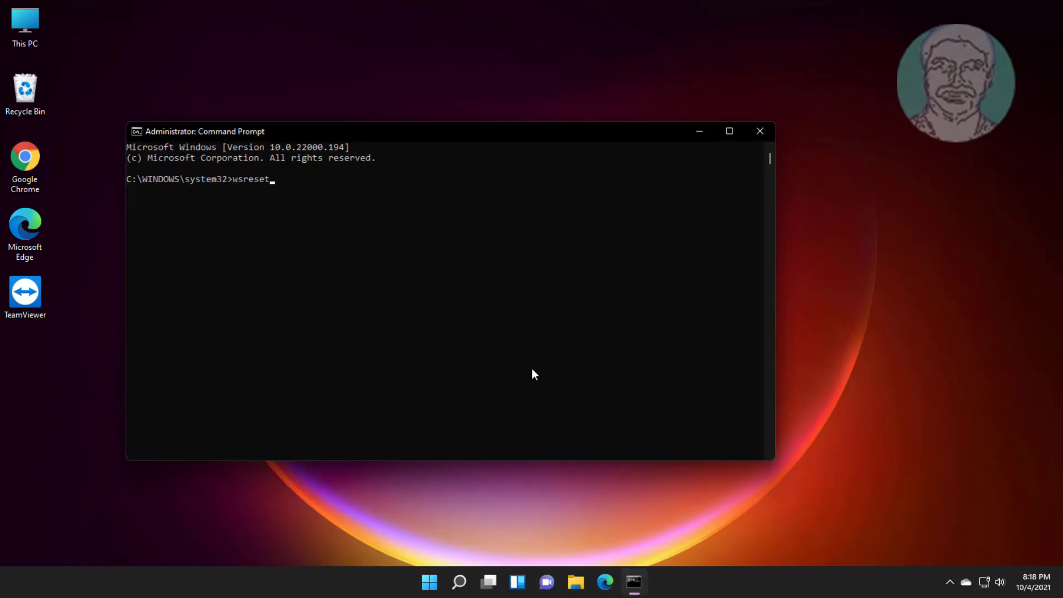
key(Return)
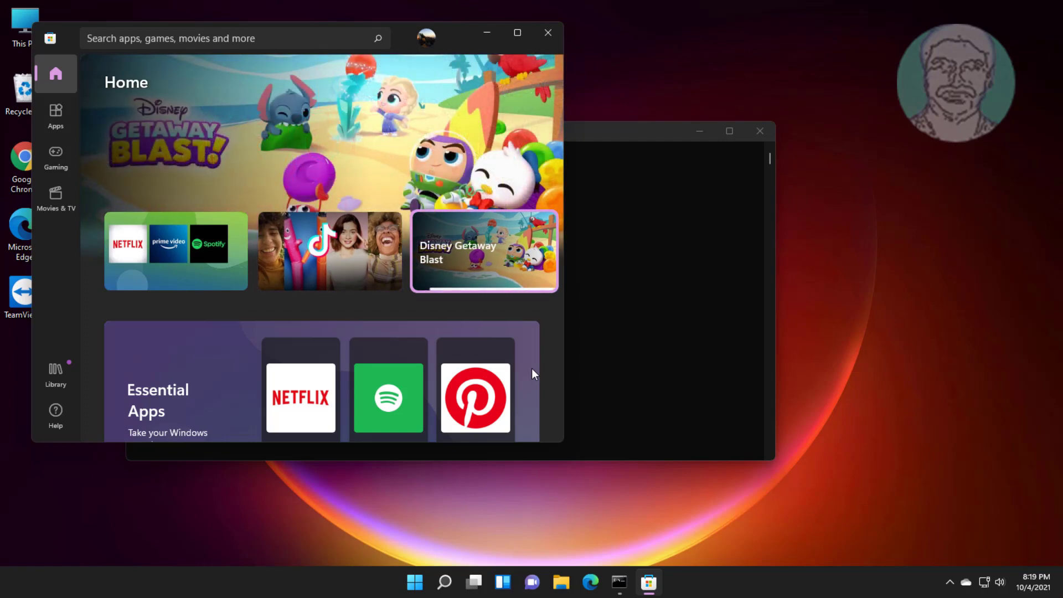
click(548, 33)
click(760, 133)
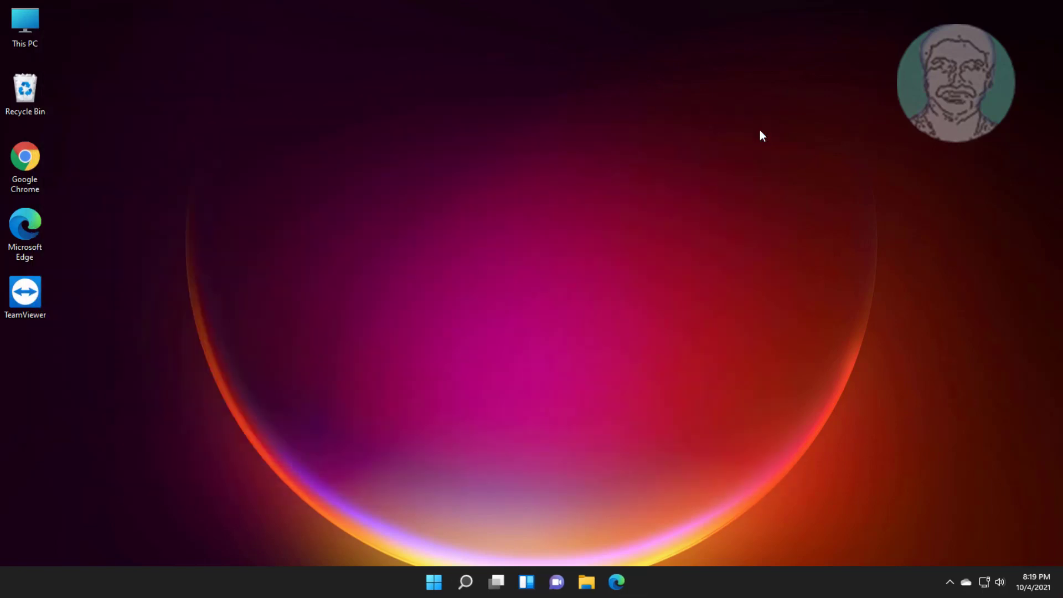
Open Settings and go to Apps > Apps & features
click(445, 583)
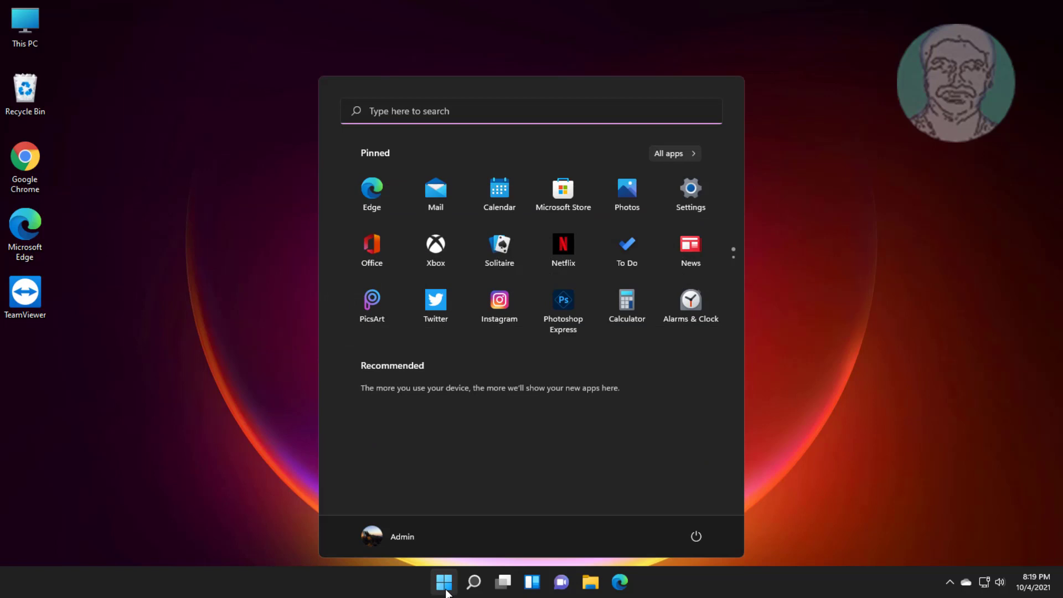
click(692, 194)
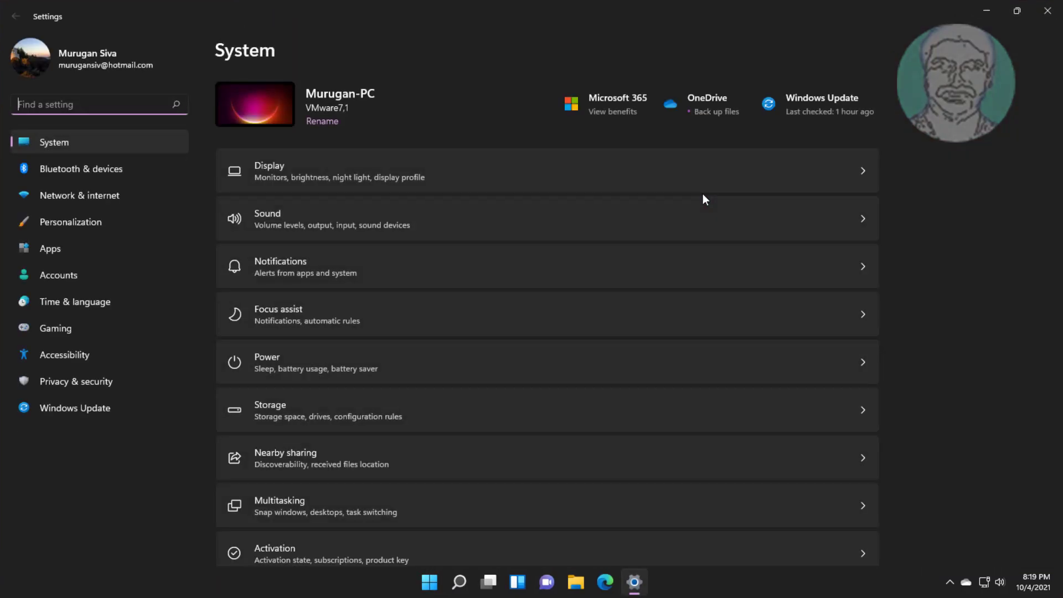
click(61, 247)
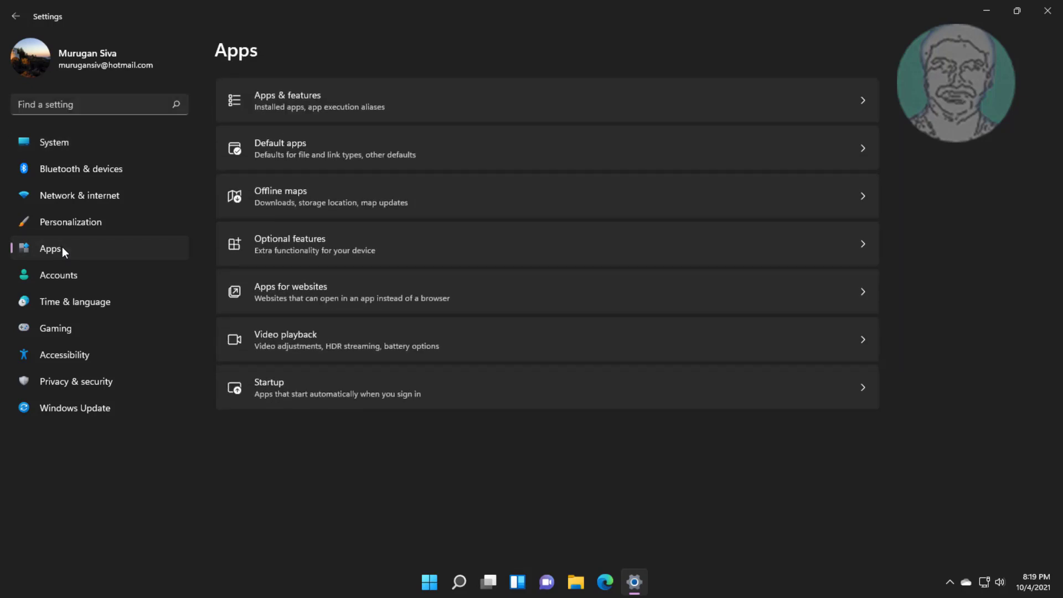
click(314, 97)
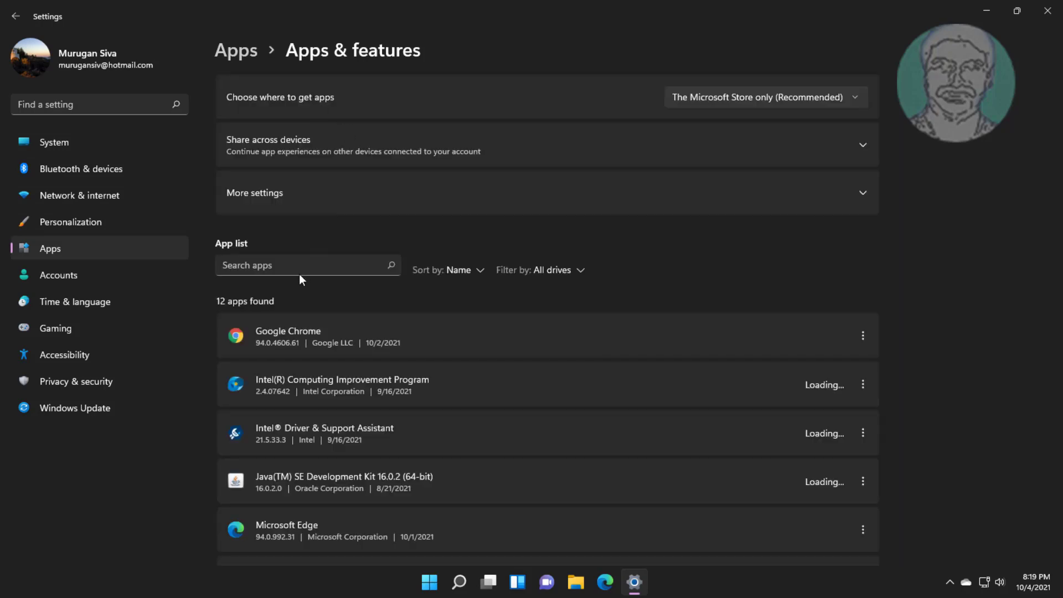
Search the app list for 'store' and open Microsoft Store's Advanced options
click(298, 272)
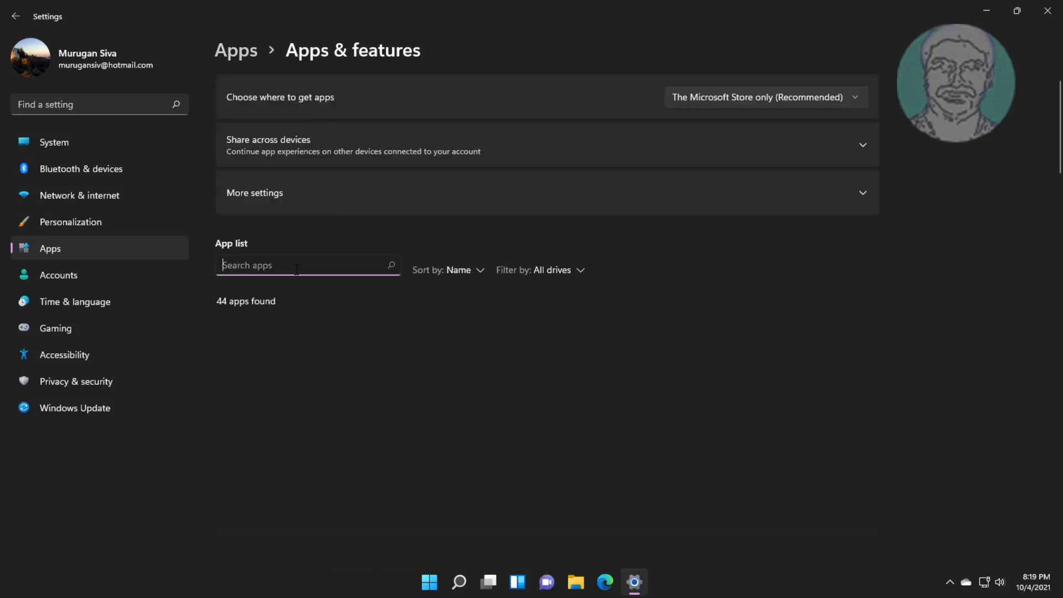
text(st)
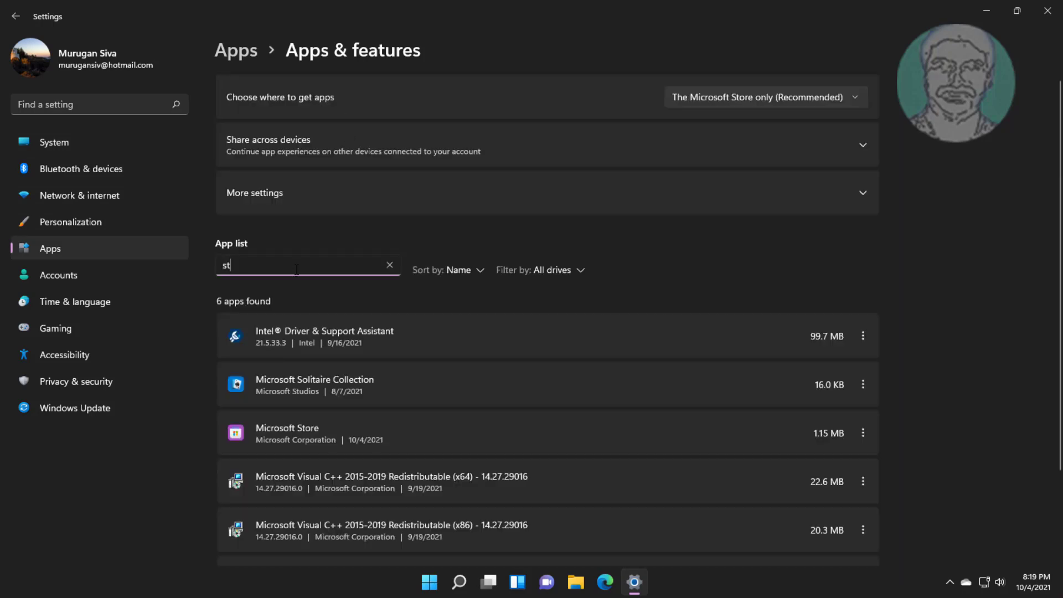
text(ore)
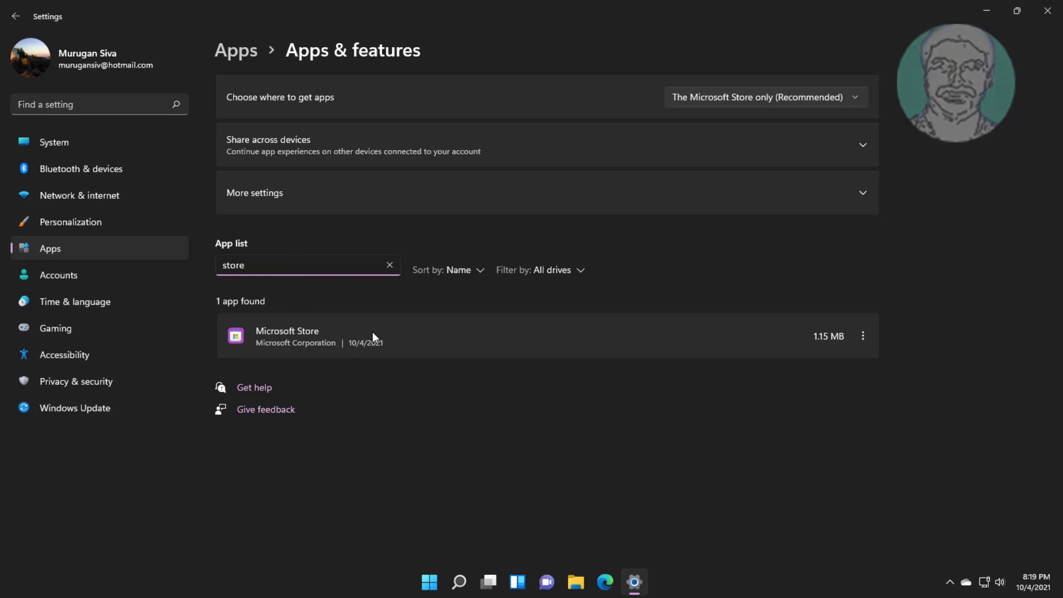
click(864, 336)
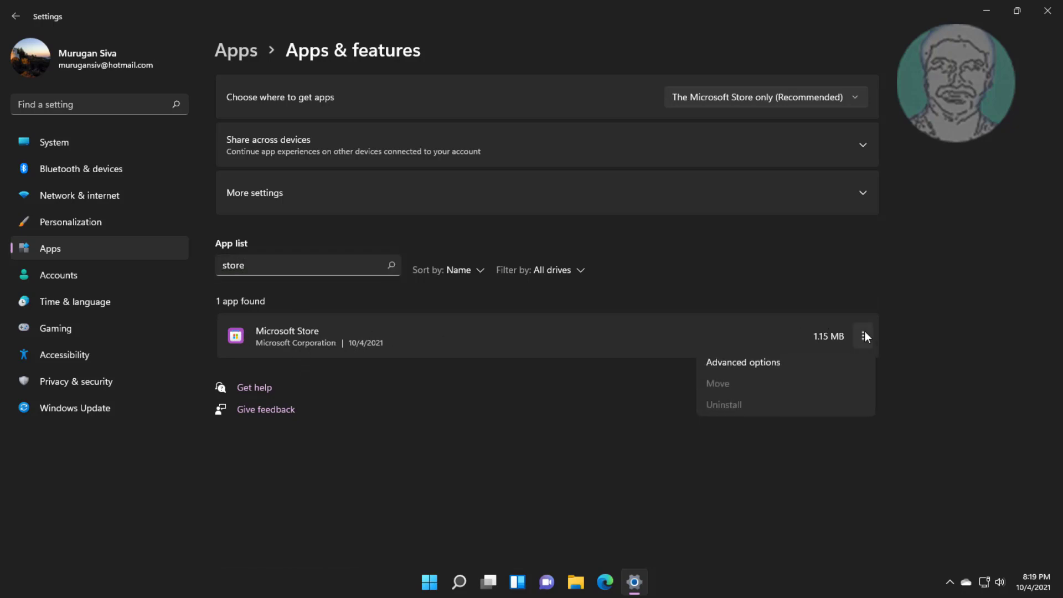
click(782, 362)
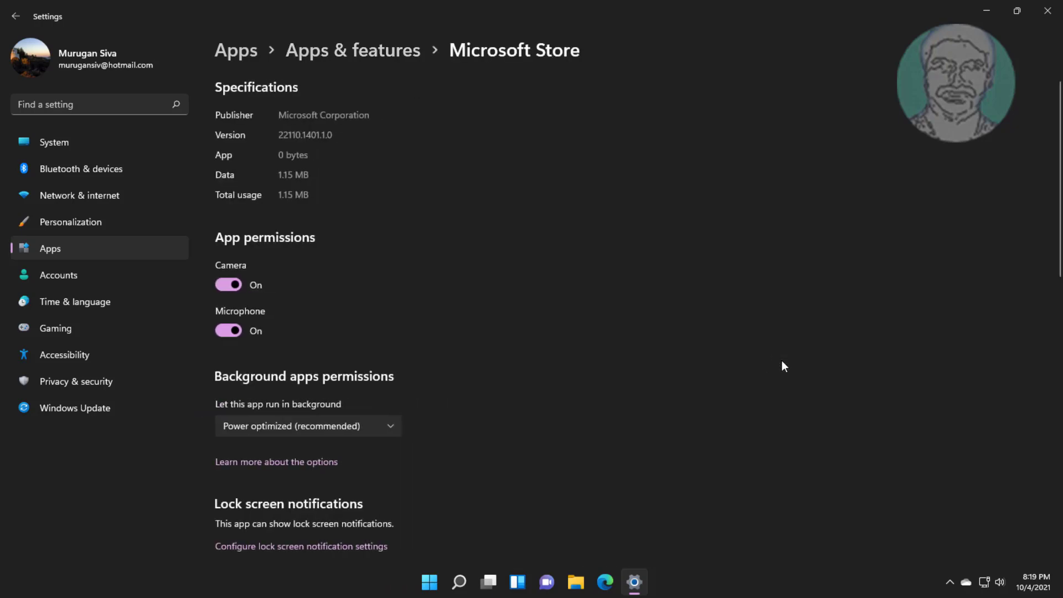
Repair Microsoft Store, then reset it and confirm, and close Settings
scroll(510, 419, down, 8)
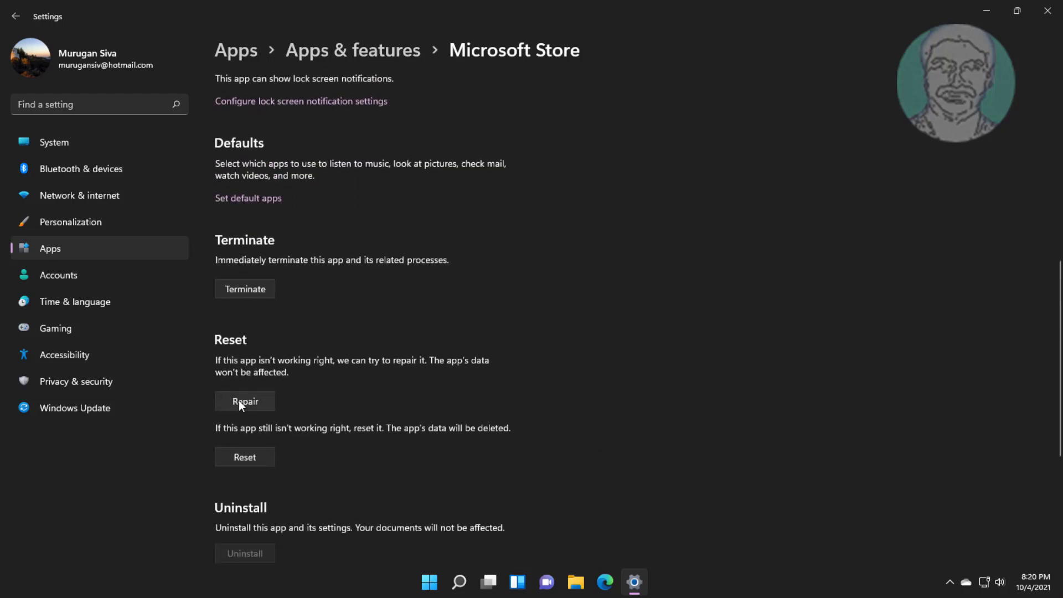
click(242, 402)
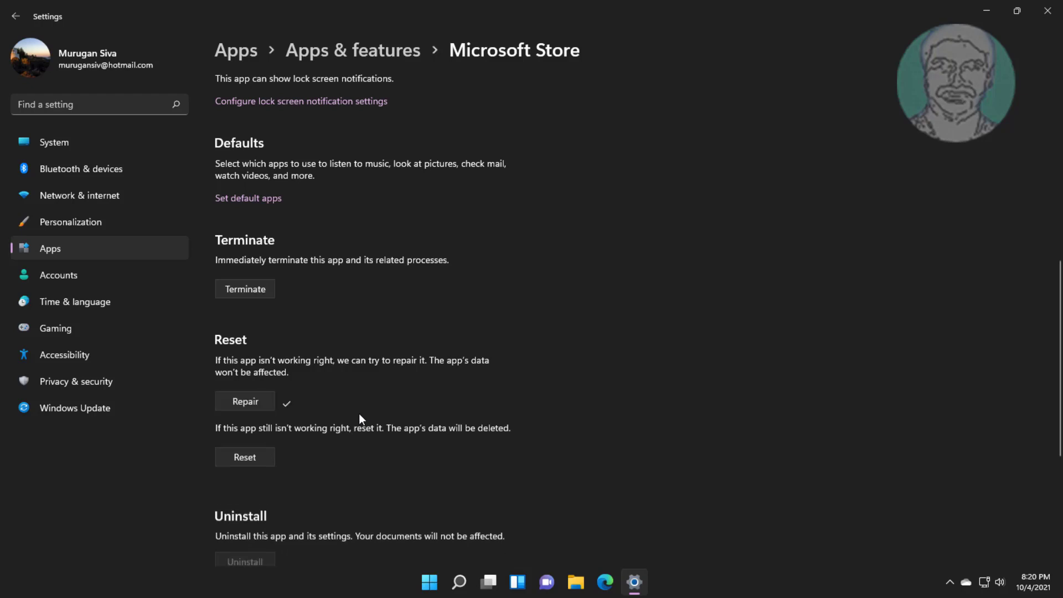
click(250, 457)
click(307, 424)
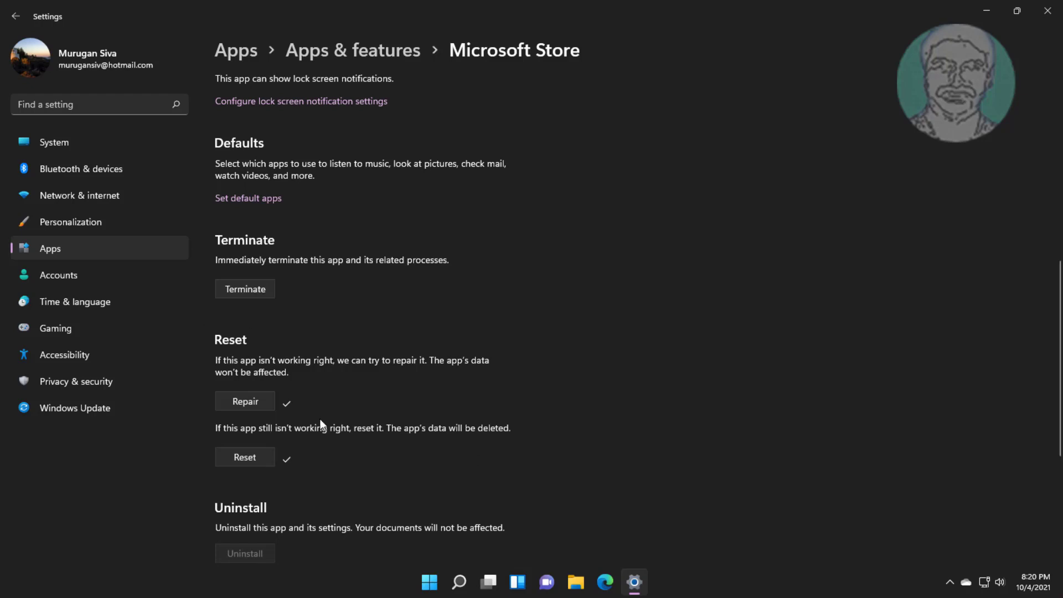
click(1046, 12)
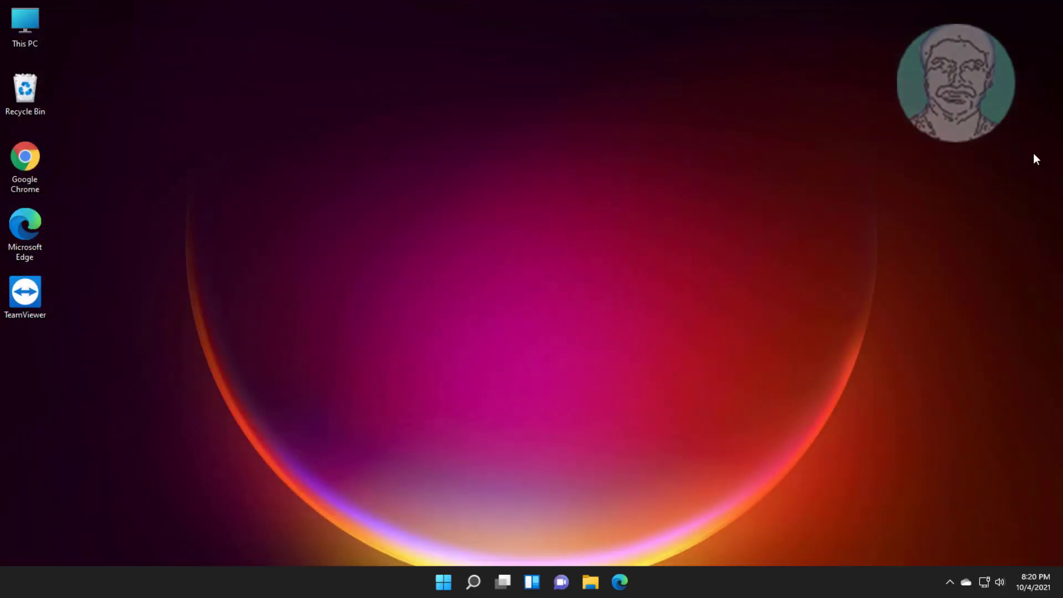
Open an administrator Command Prompt from a 'cmd' search and enter sfc /scannow
click(475, 581)
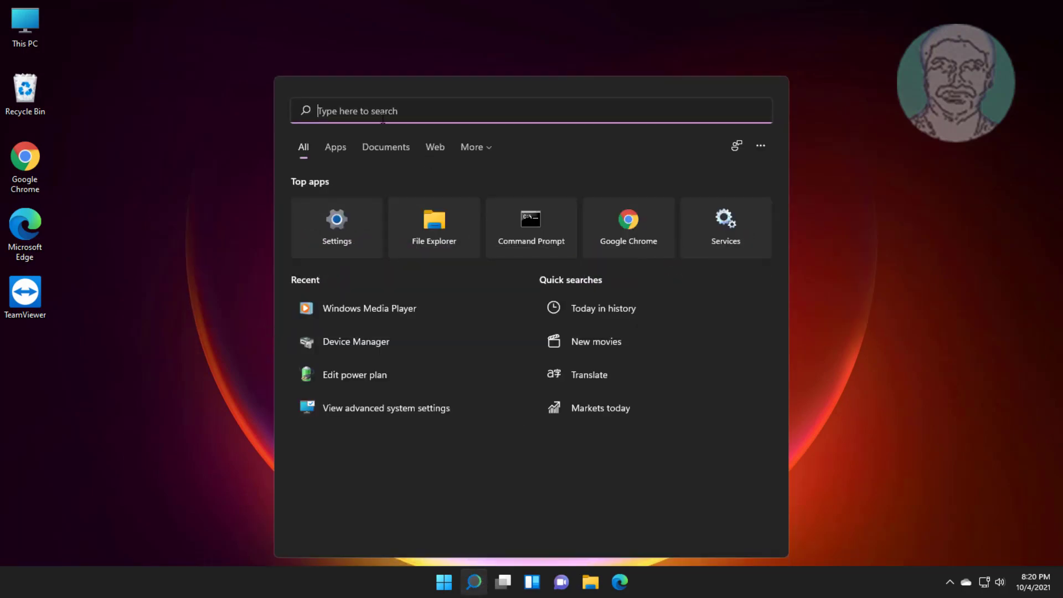
text(cmd)
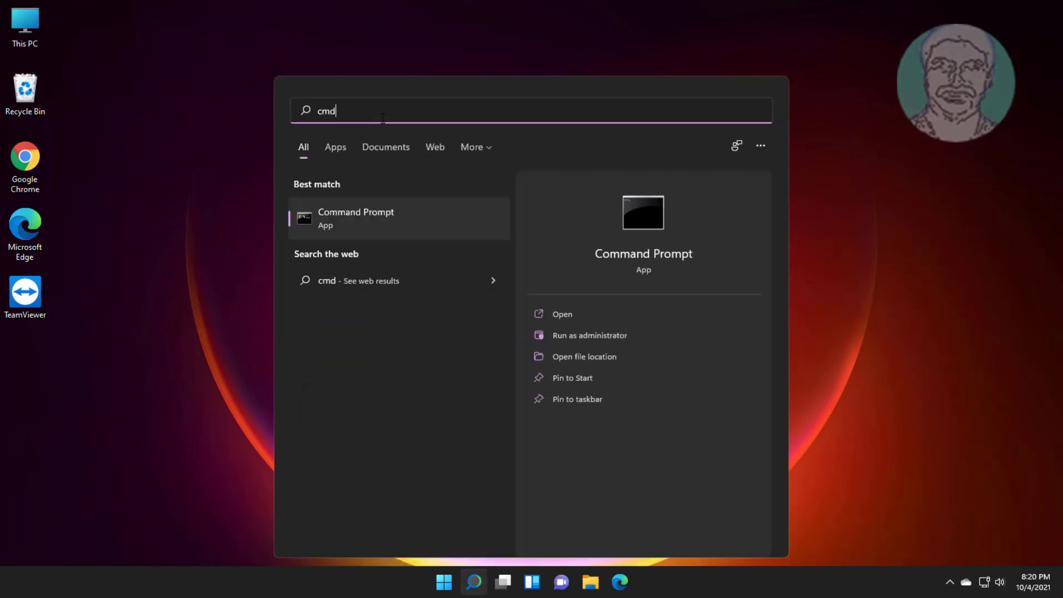
right_click(354, 215)
click(400, 233)
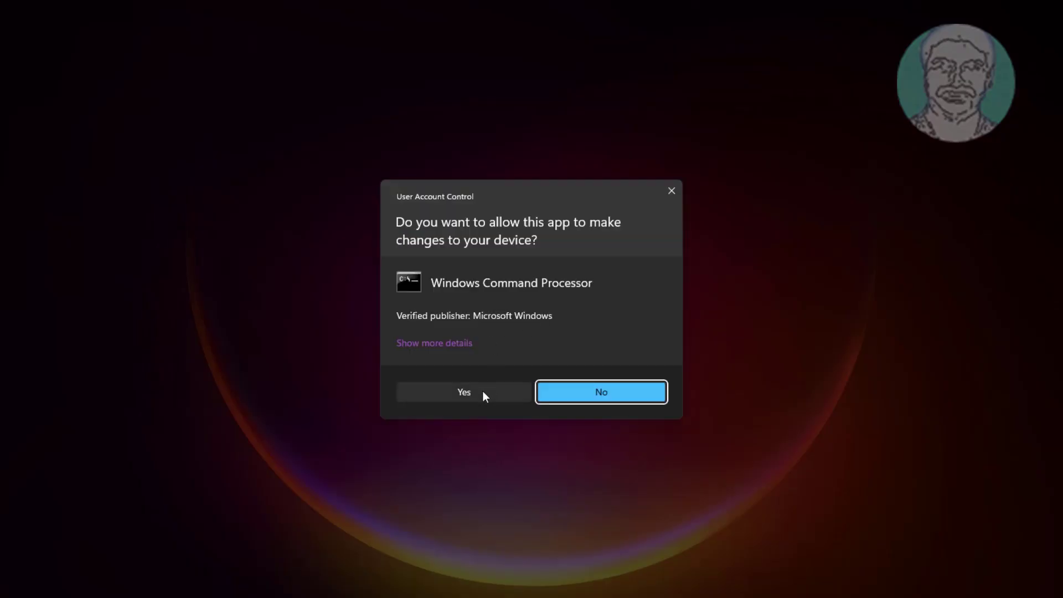
click(483, 391)
text(sf)
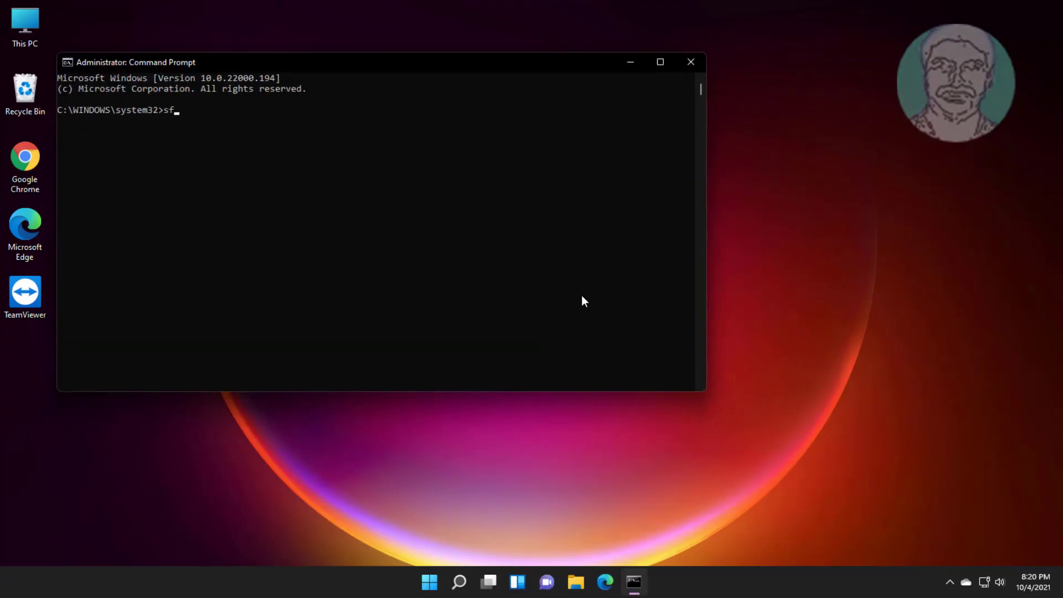
text(c /scannow)
Run sfc /scannow until verification reaches 100% with no integrity violations found
key(Return)
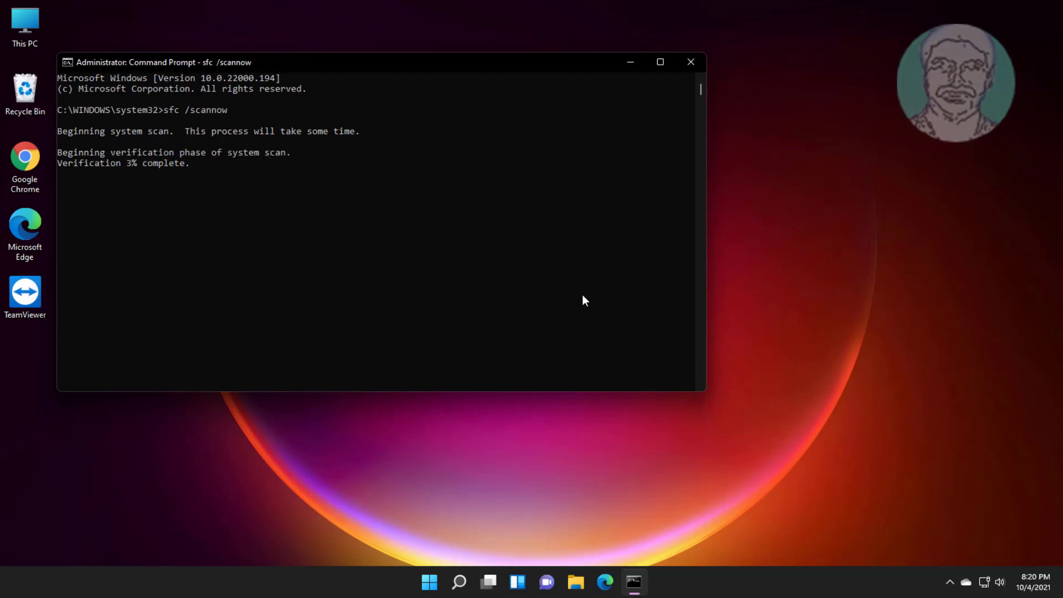
click(819, 250)
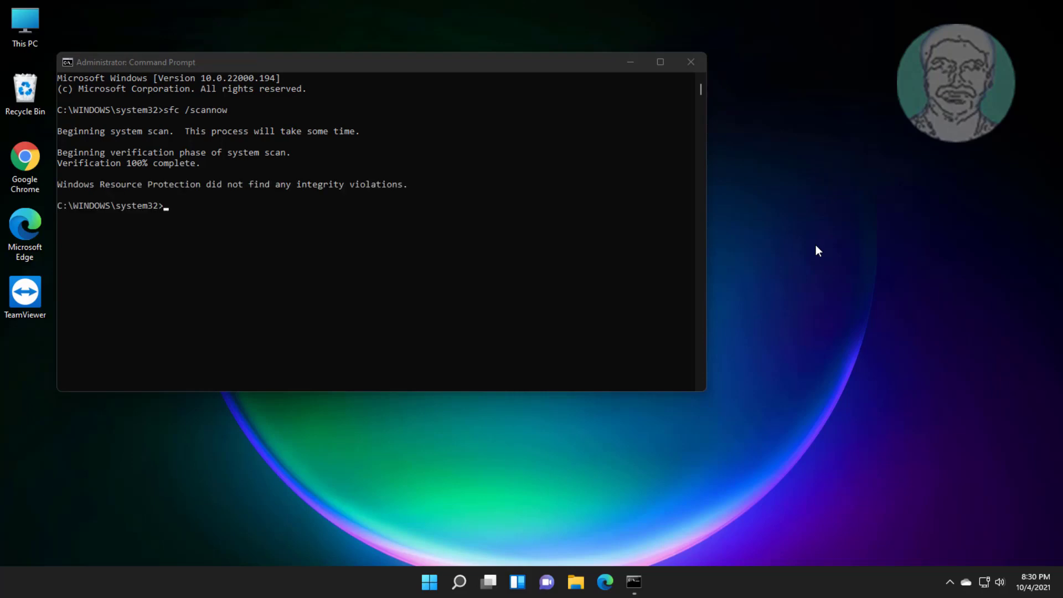
click(816, 245)
click(423, 242)
Run dism /online /cleanup-image /restorehealth to successful completion, then type exit
text(d)
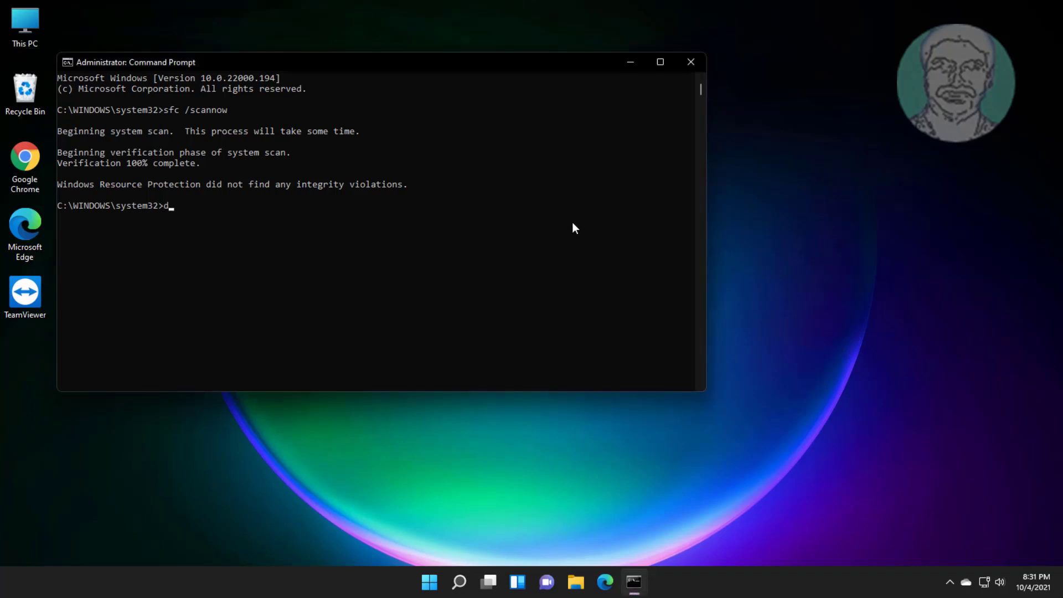
text(ism /)
text(online)
text( /ce)
text(leanup)
text(-image)
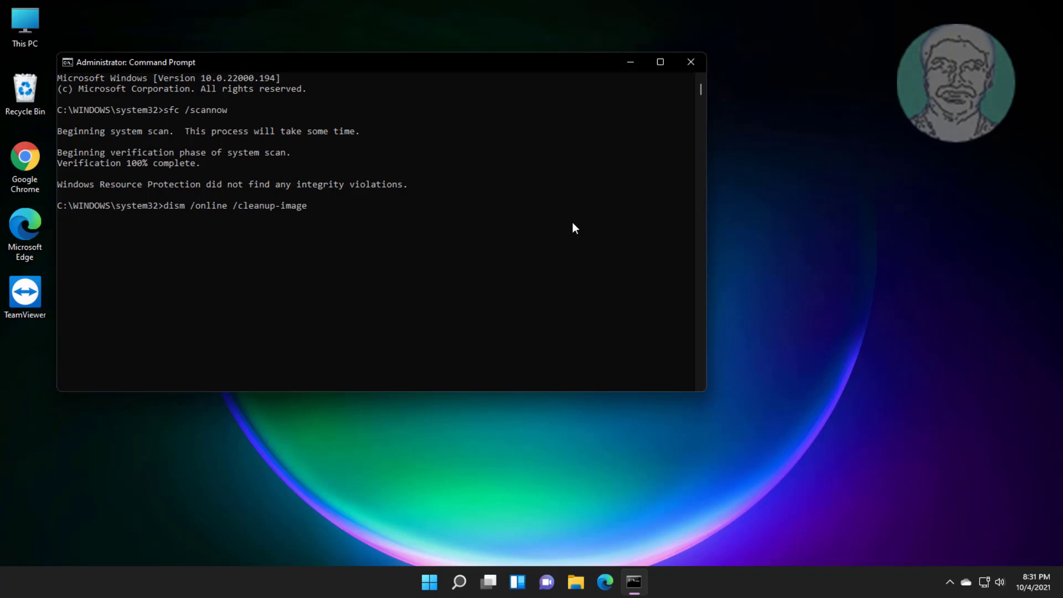
text( /restorehealth)
key(Return)
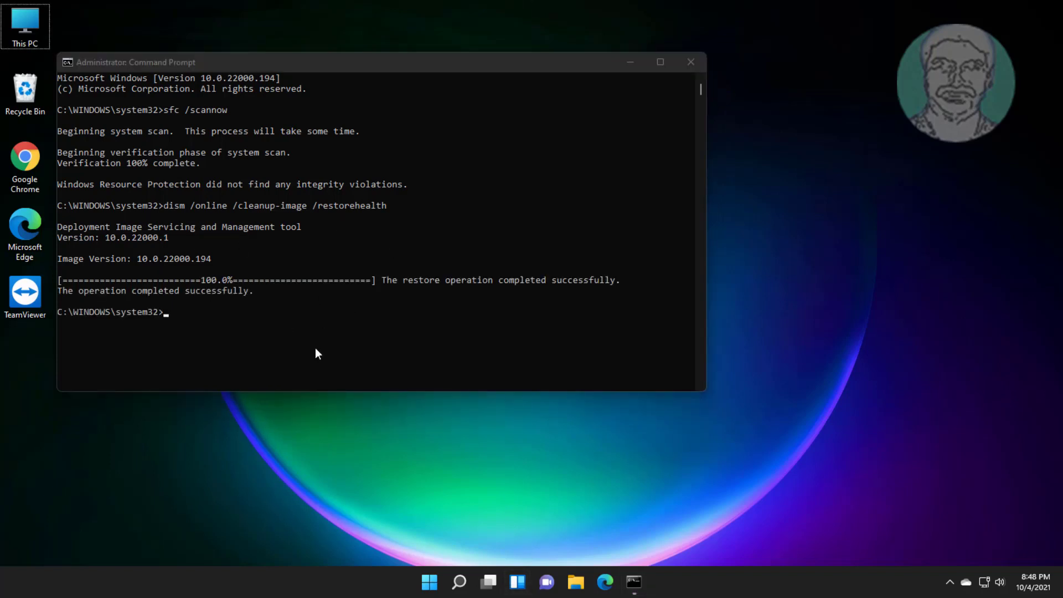
click(318, 353)
text(ex)
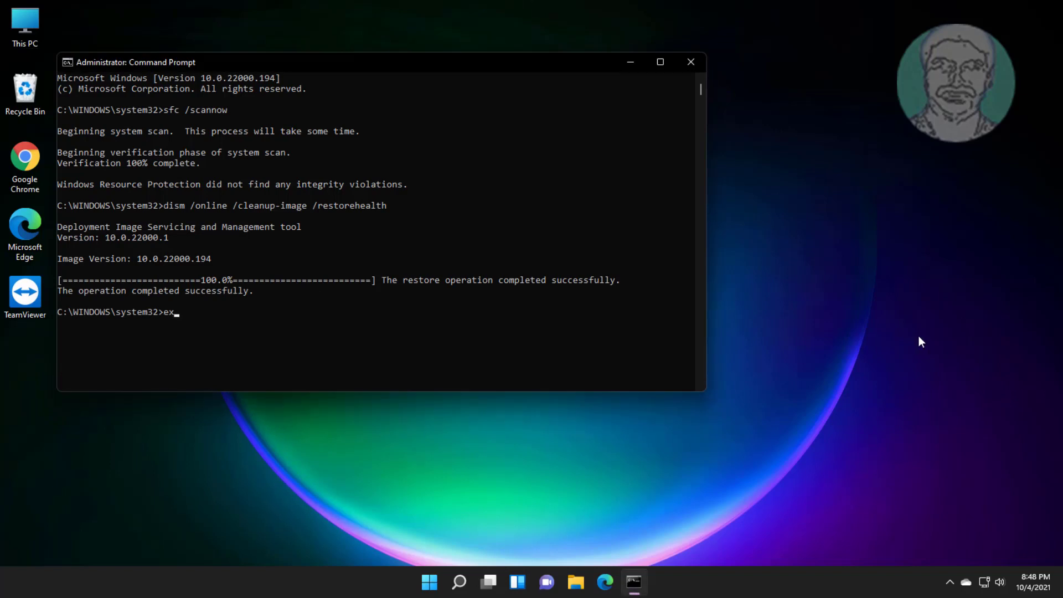
text(it)
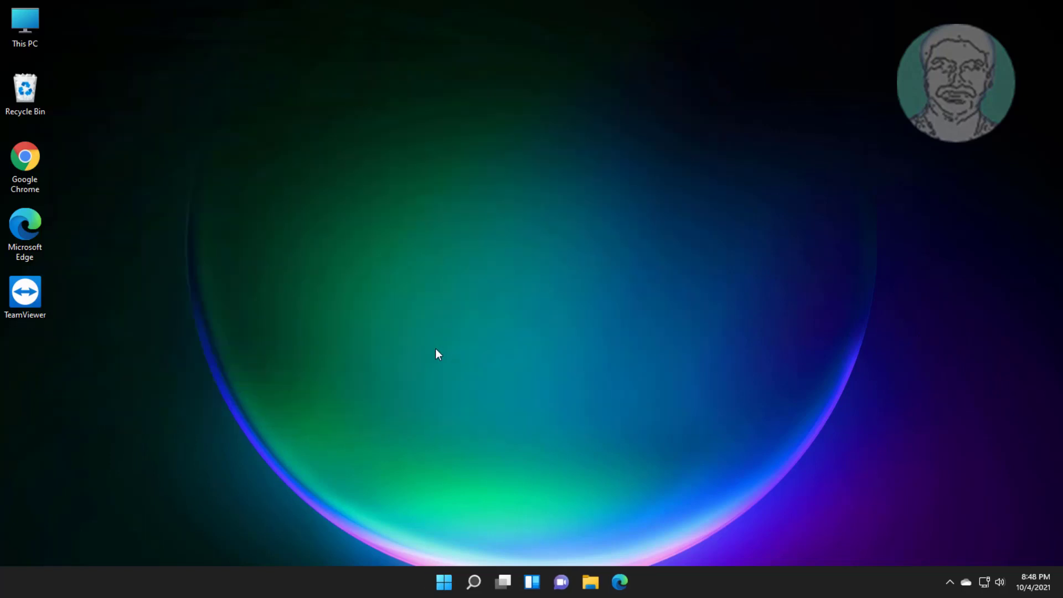
Restart the PC from the Start menu's power options
click(444, 583)
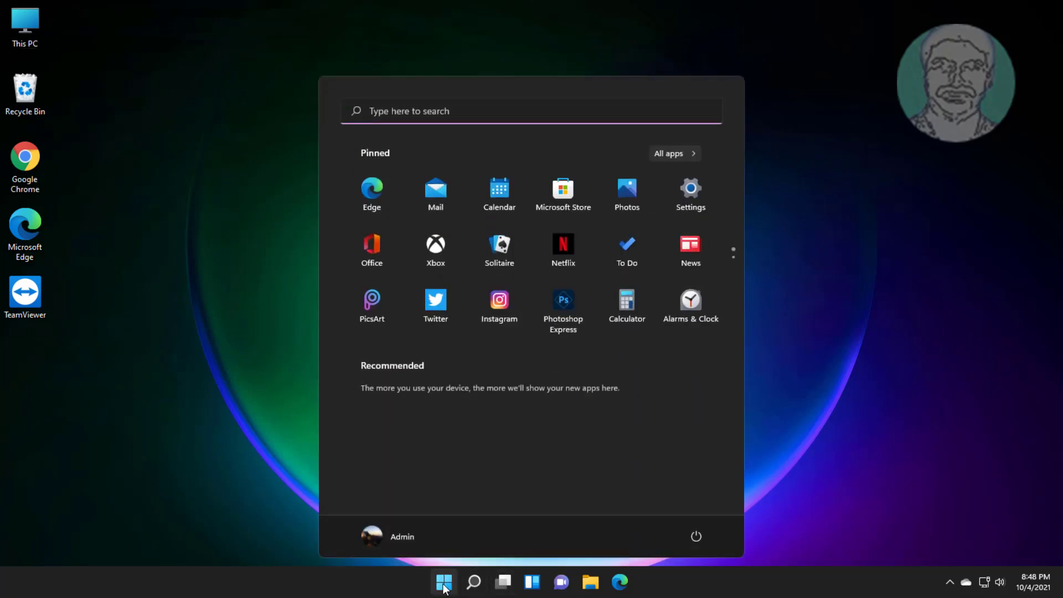
click(696, 538)
click(698, 507)
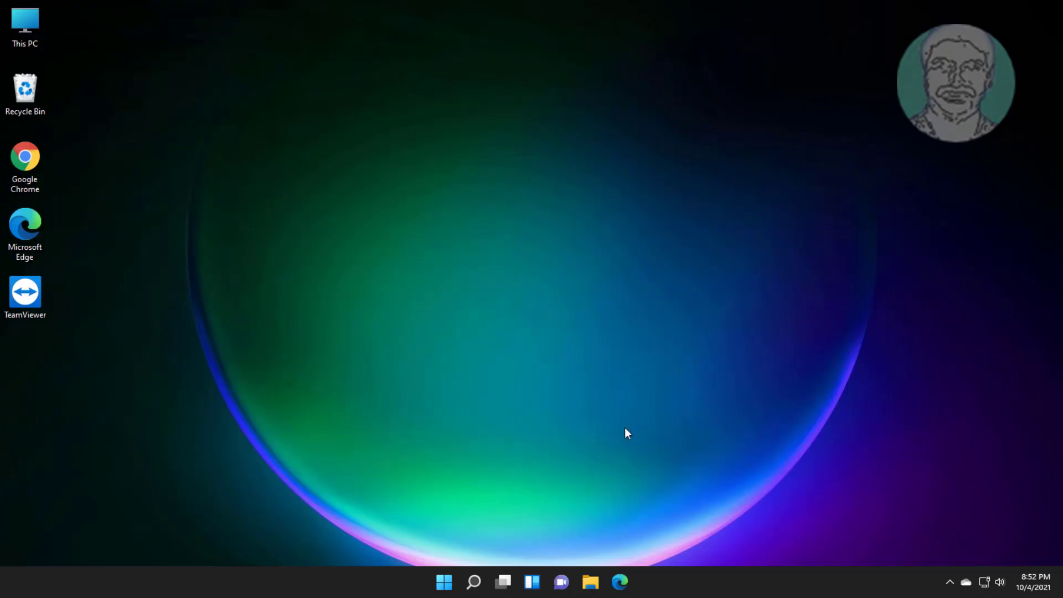
Launch Windows PowerShell as administrator from search and approve the UAC prompt
click(474, 583)
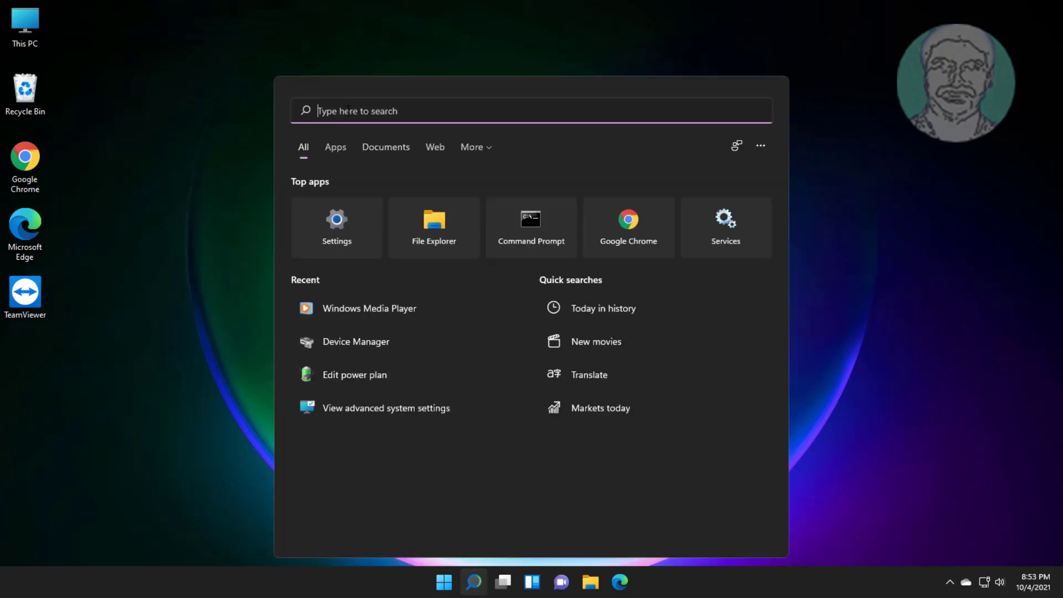
text(powershell)
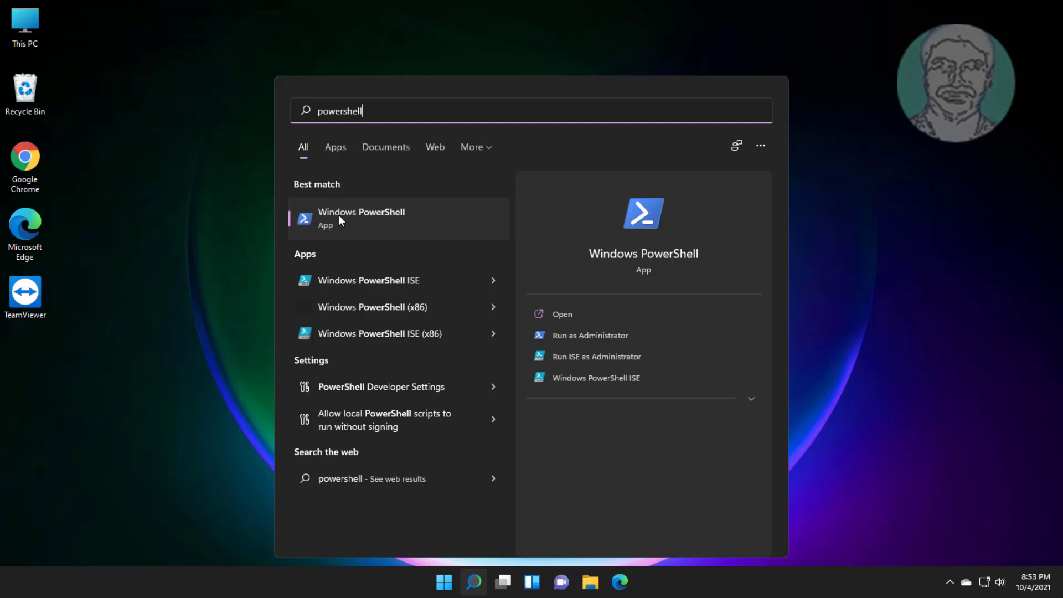
right_click(355, 221)
click(375, 233)
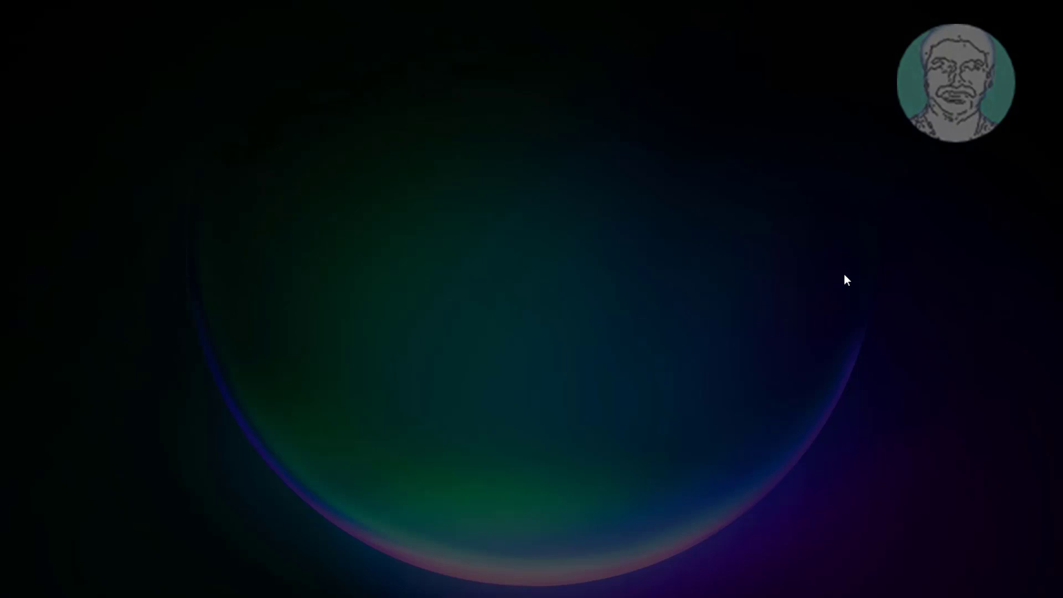
click(475, 392)
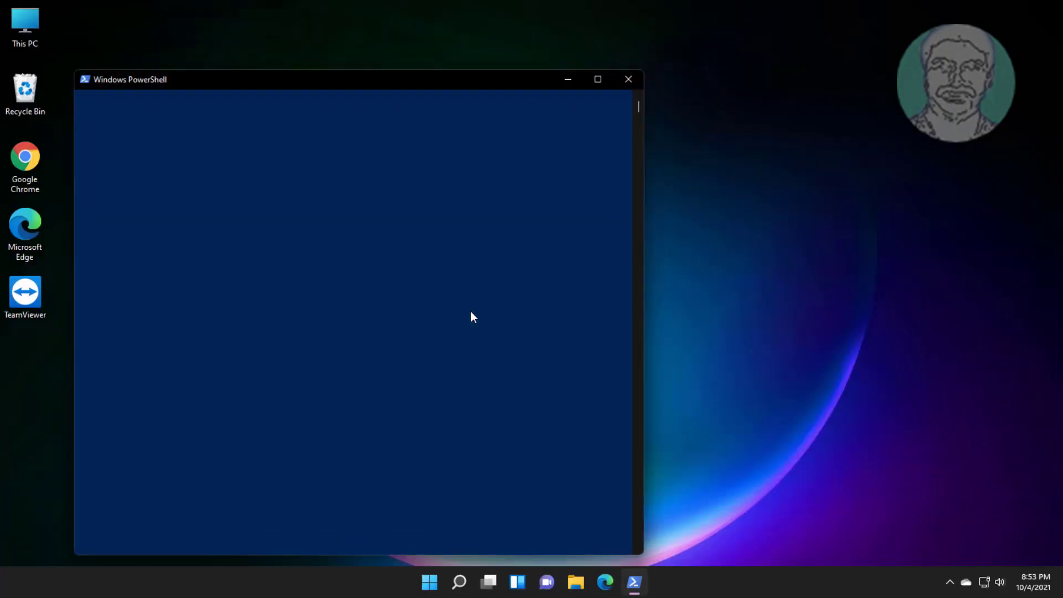
Paste the Get-AppXPackage Store re-registration command, then exit PowerShell
click(83, 82)
mouse_move(106, 191)
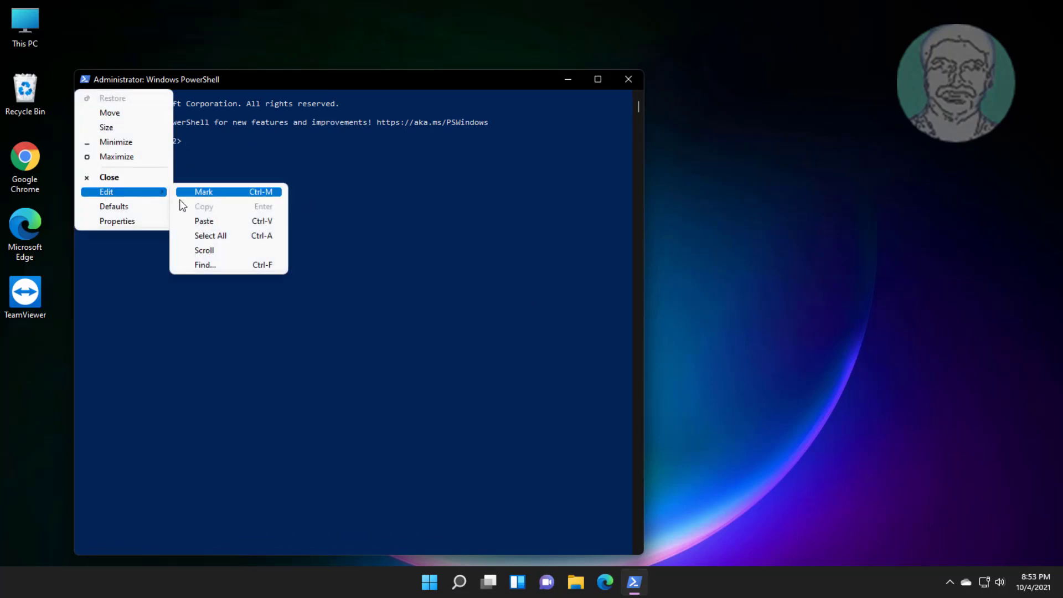
click(199, 222)
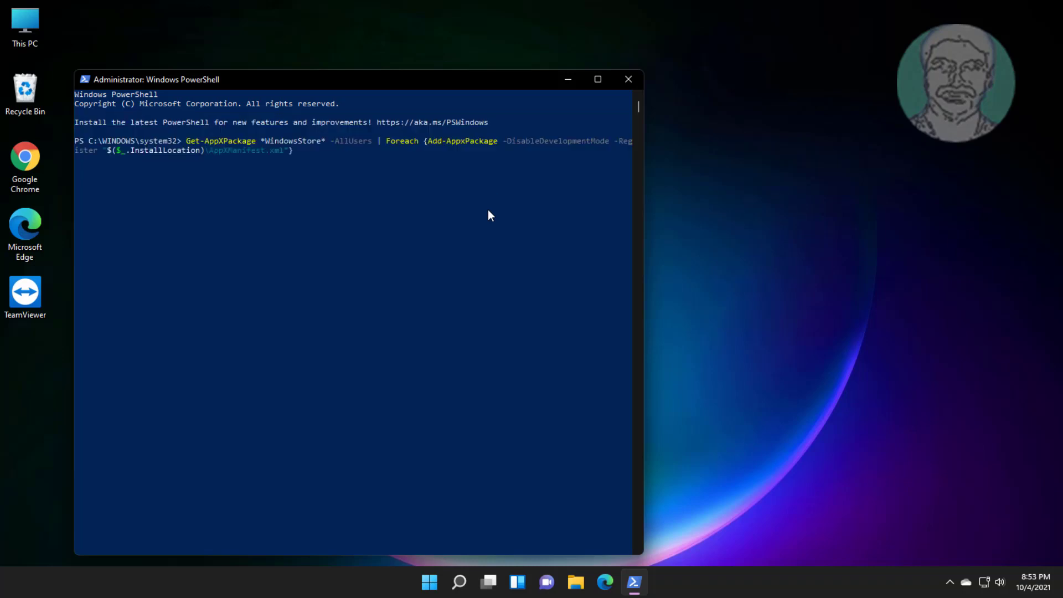
text(exit)
key(Return)
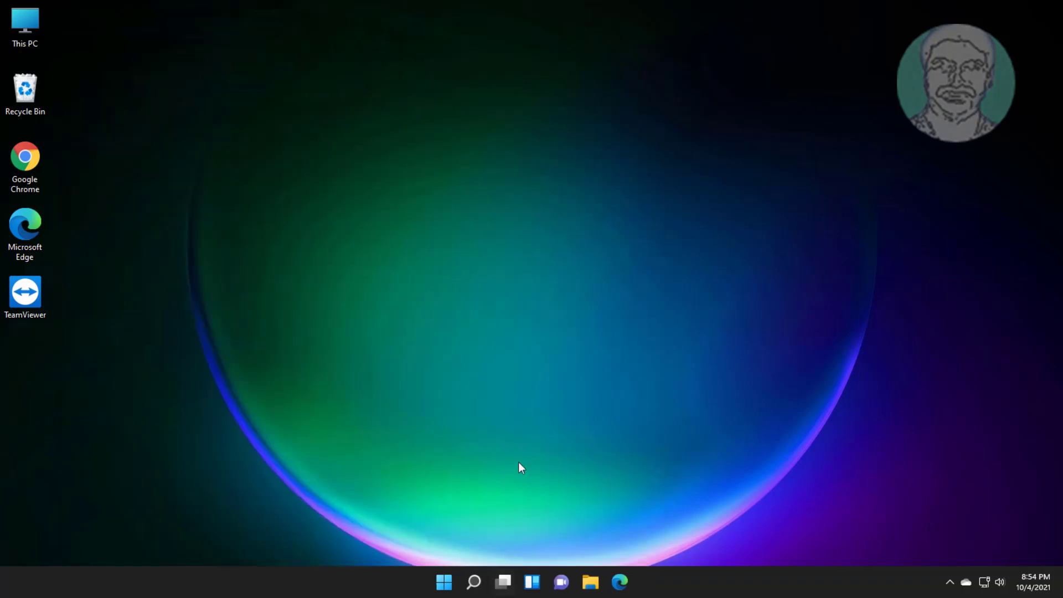
Start a new administrator Windows PowerShell from search and allow it through UAC
click(475, 582)
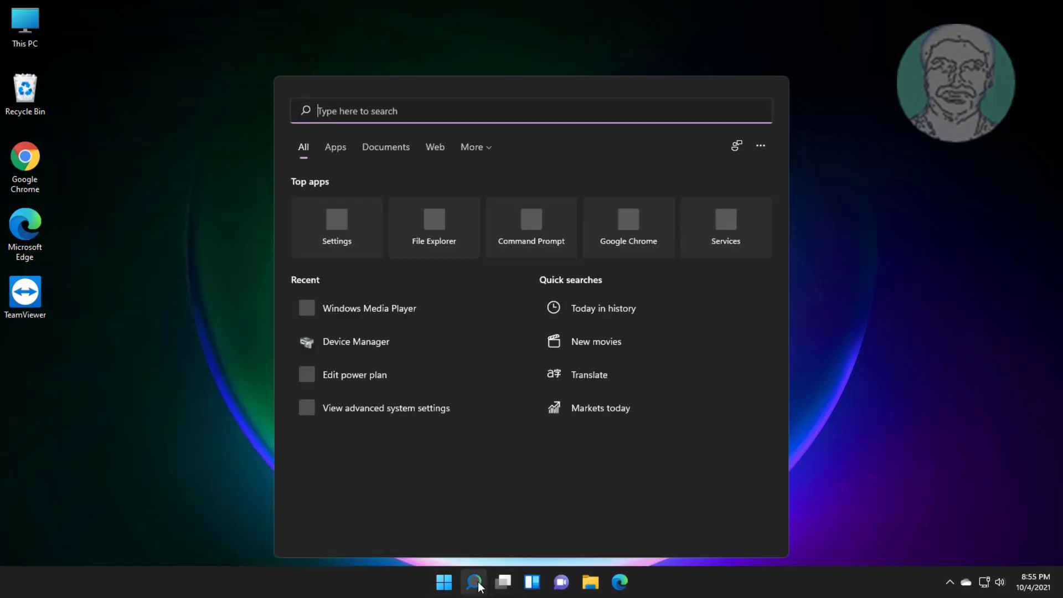
text(p)
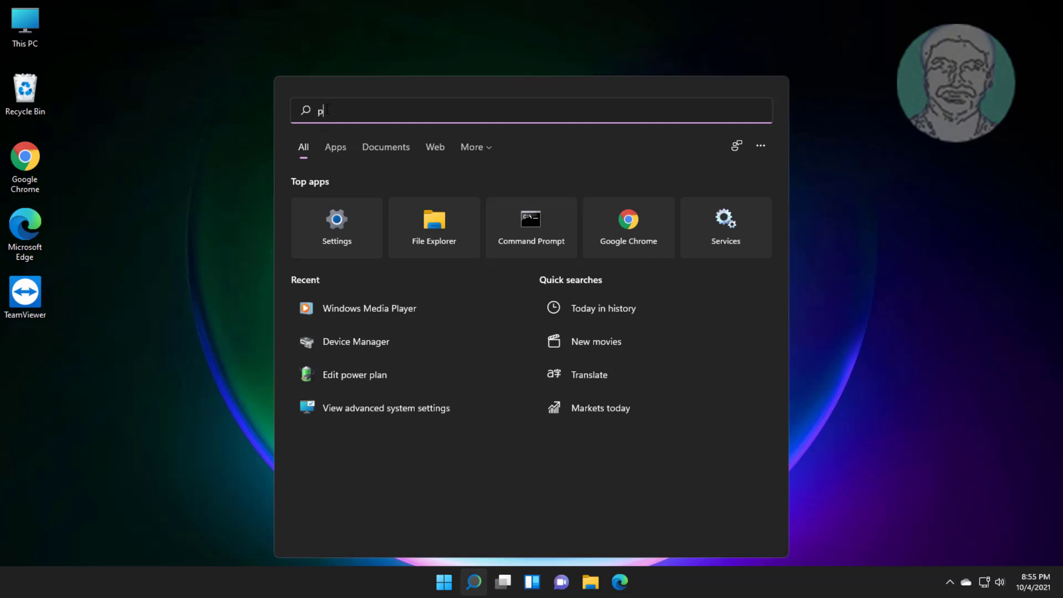
text(owershell)
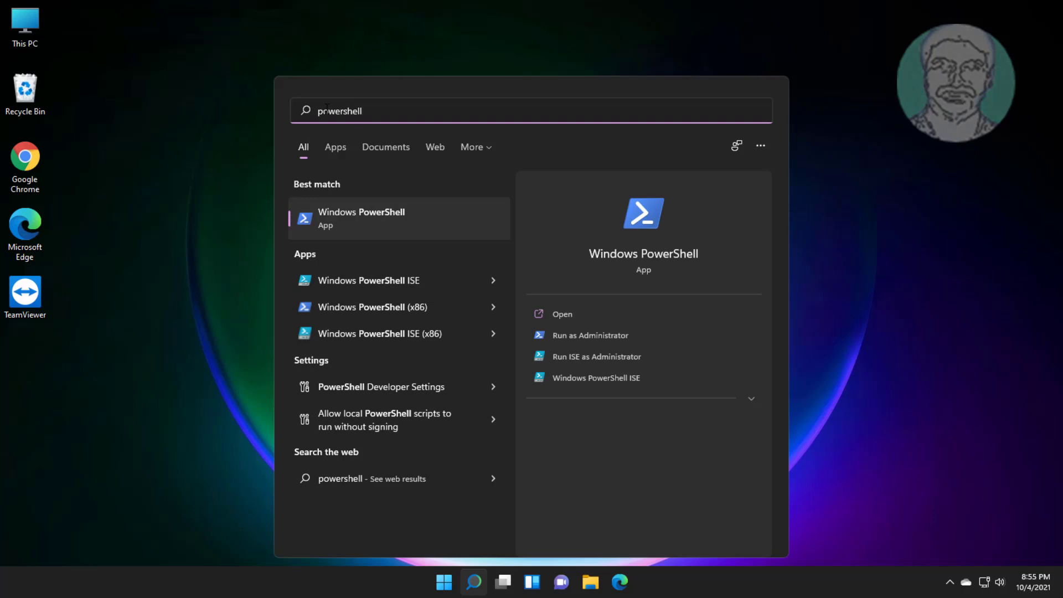
right_click(353, 213)
click(400, 235)
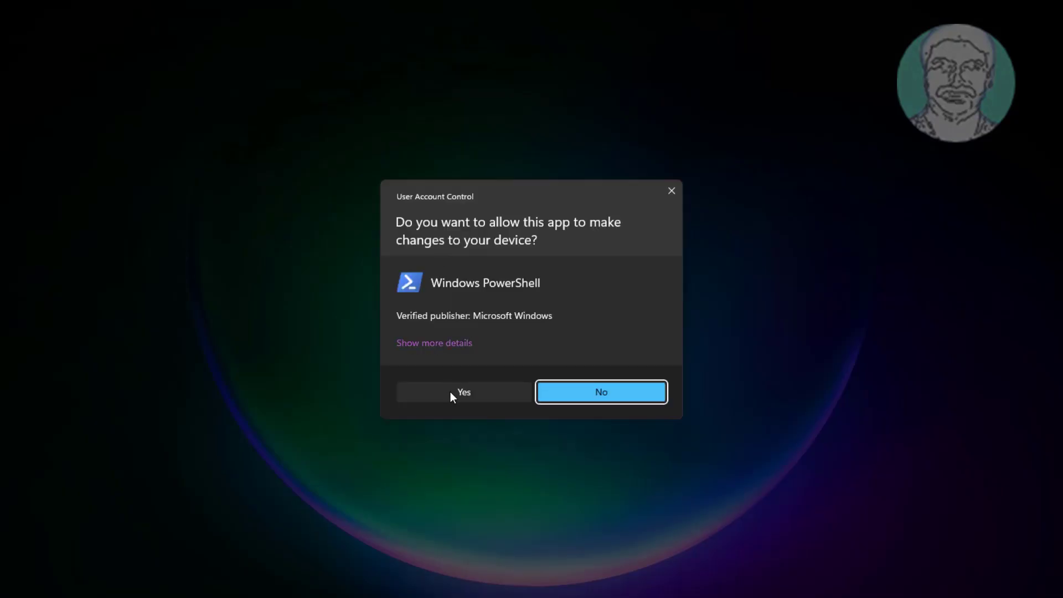
click(450, 395)
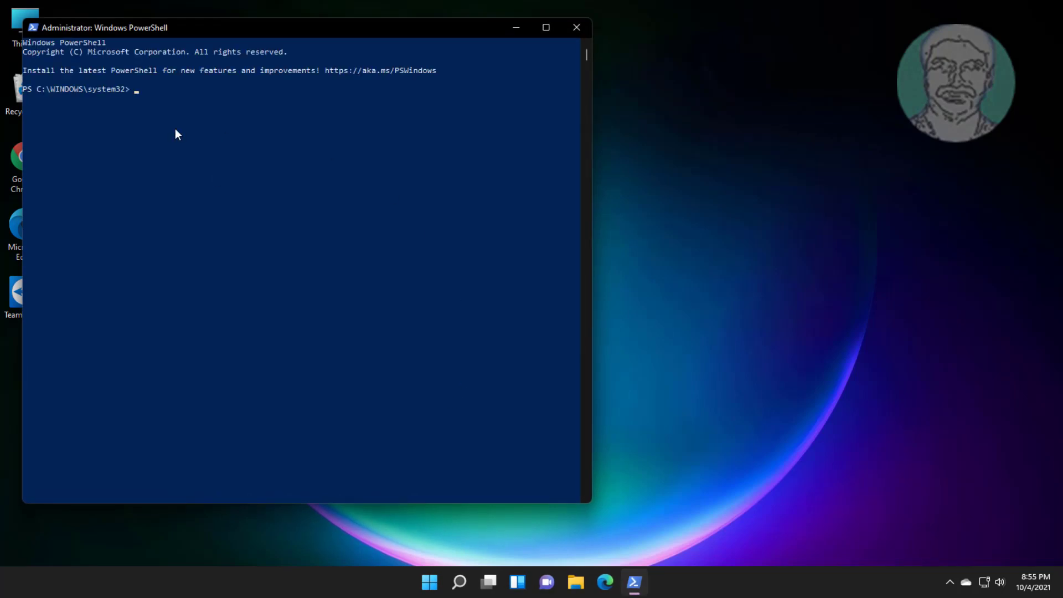
Run Get-AppxPackage -allusers *WindowsStore* | Remove-AppxPackage, then exit PowerShell
click(34, 27)
mouse_move(59, 141)
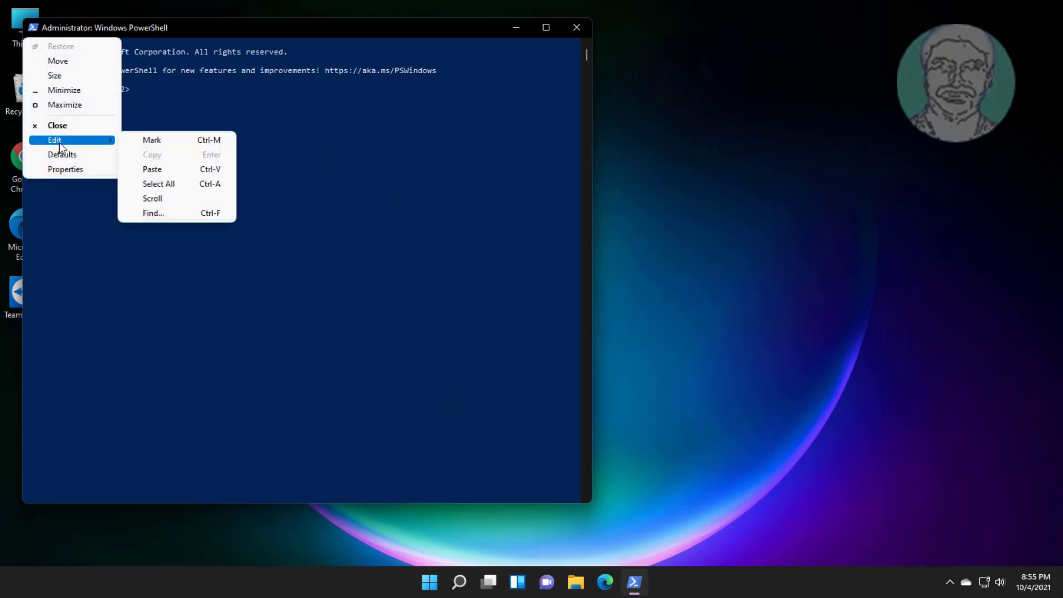
click(149, 167)
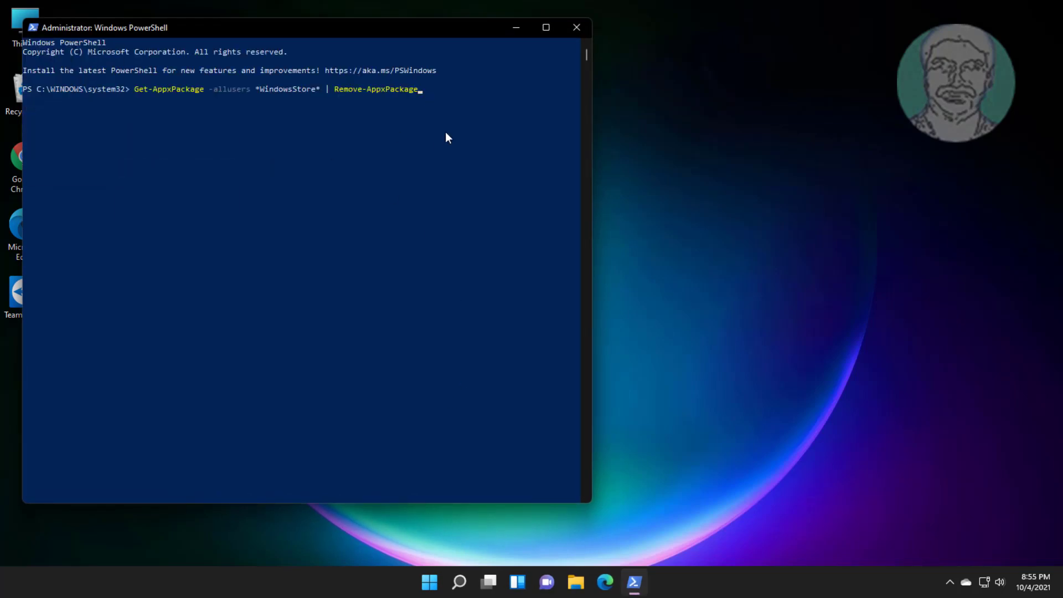
key(Return)
text(exit)
key(Return)
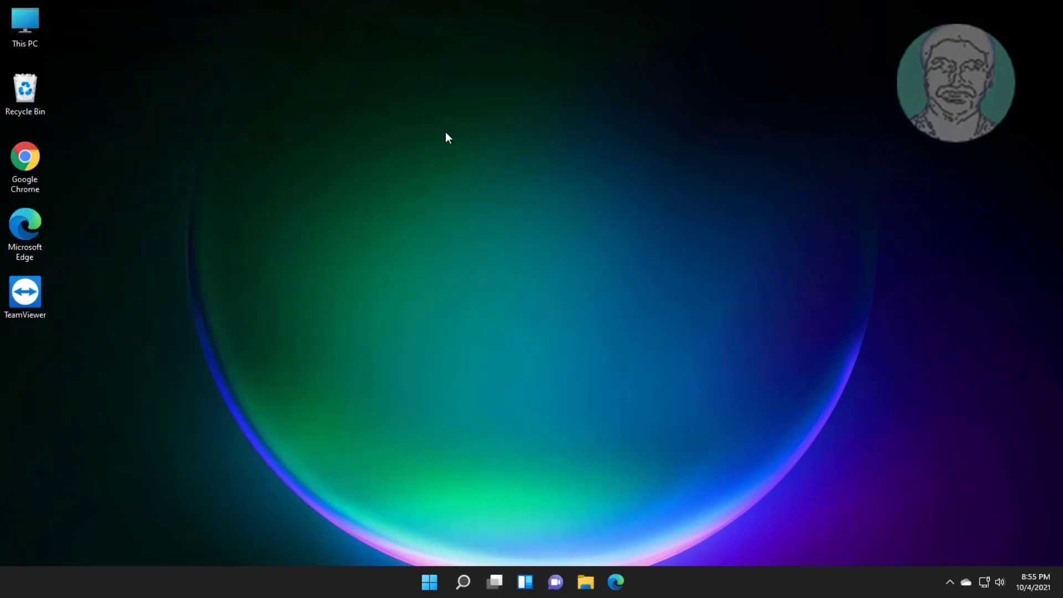
Restart the computer from the Start menu's power options
click(450, 584)
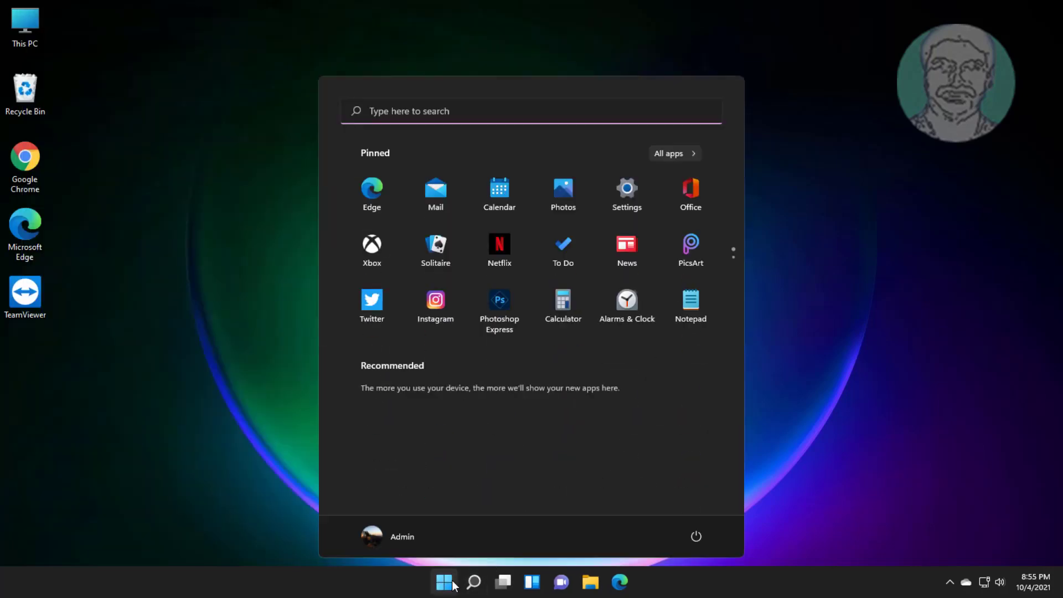
click(699, 533)
click(699, 513)
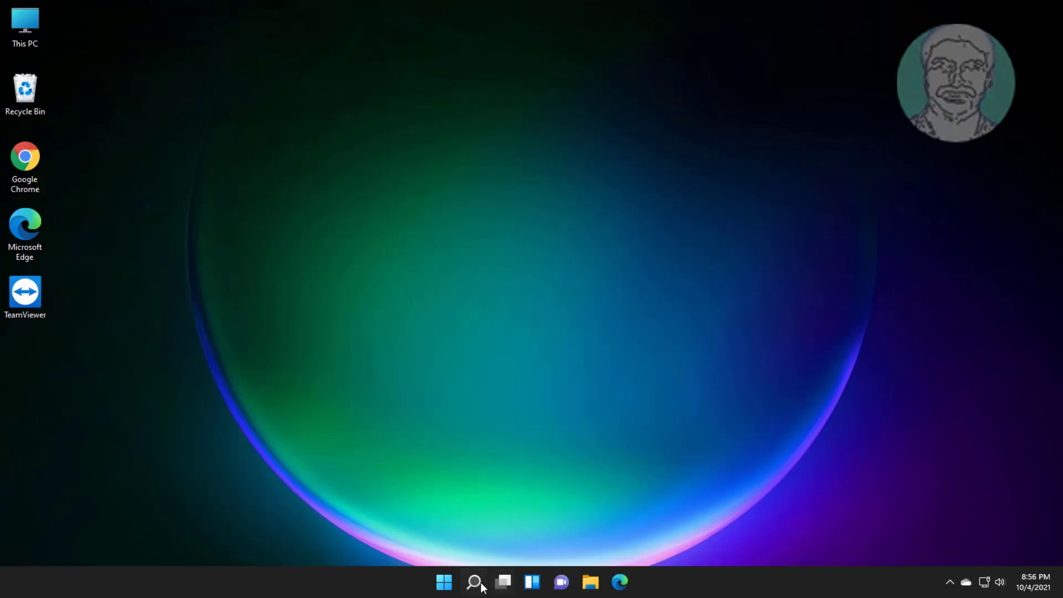
After rebooting, launch Windows PowerShell as administrator from search
click(482, 587)
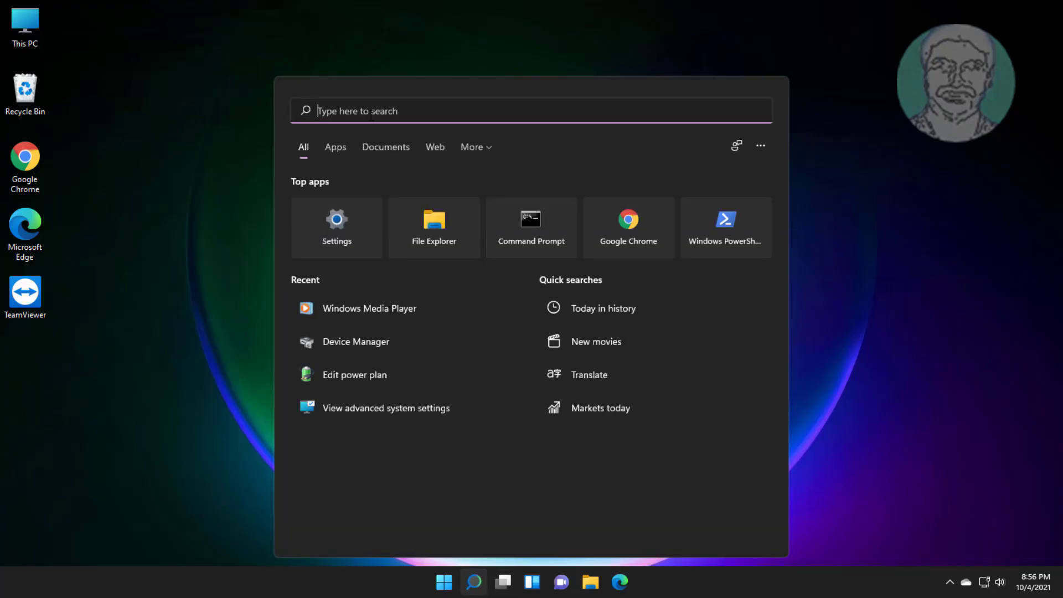
text(pow)
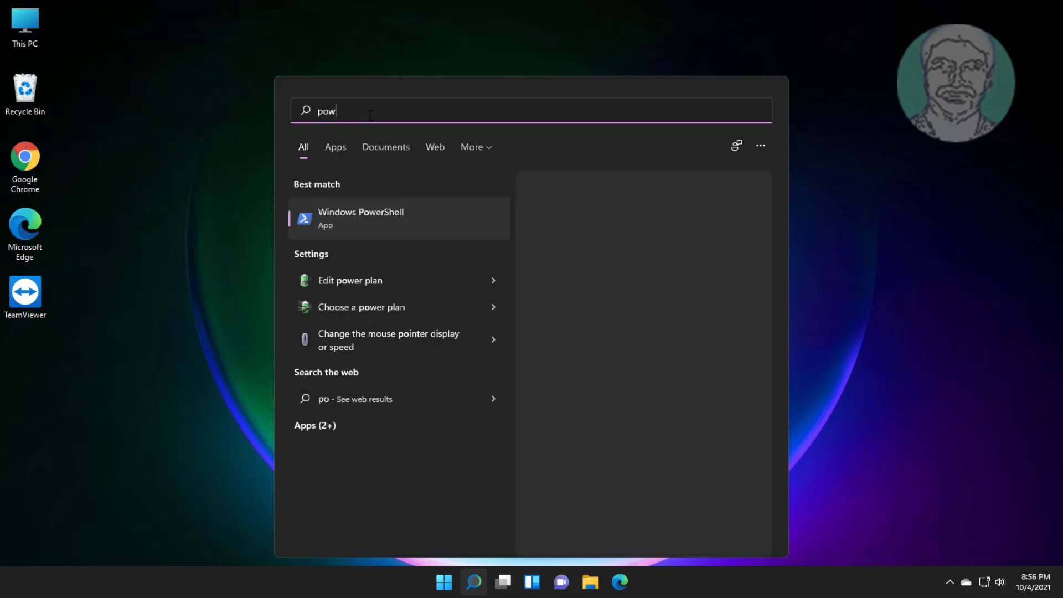
text(ershell)
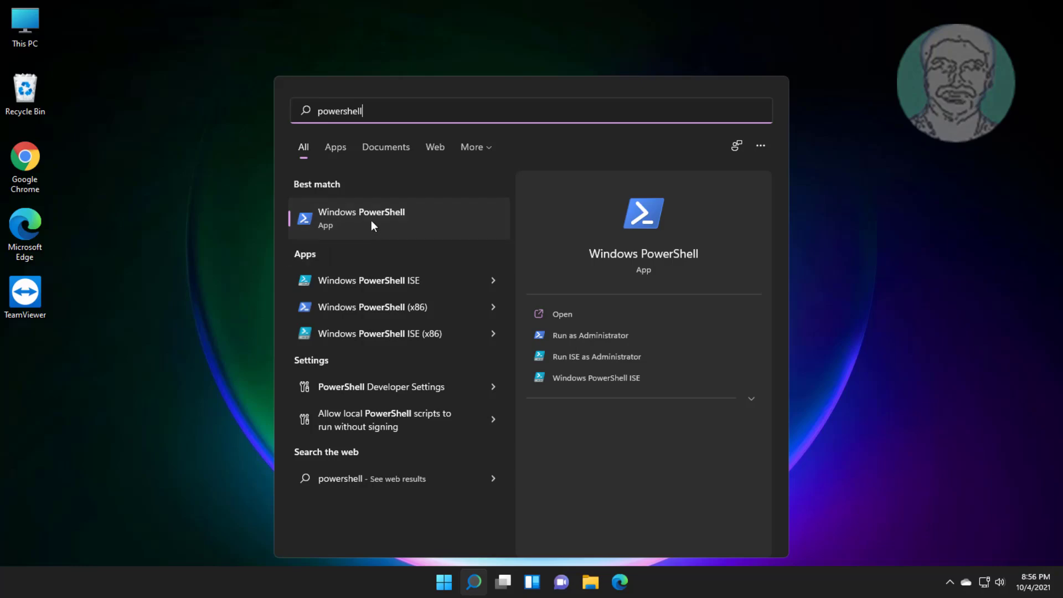
right_click(395, 224)
click(399, 227)
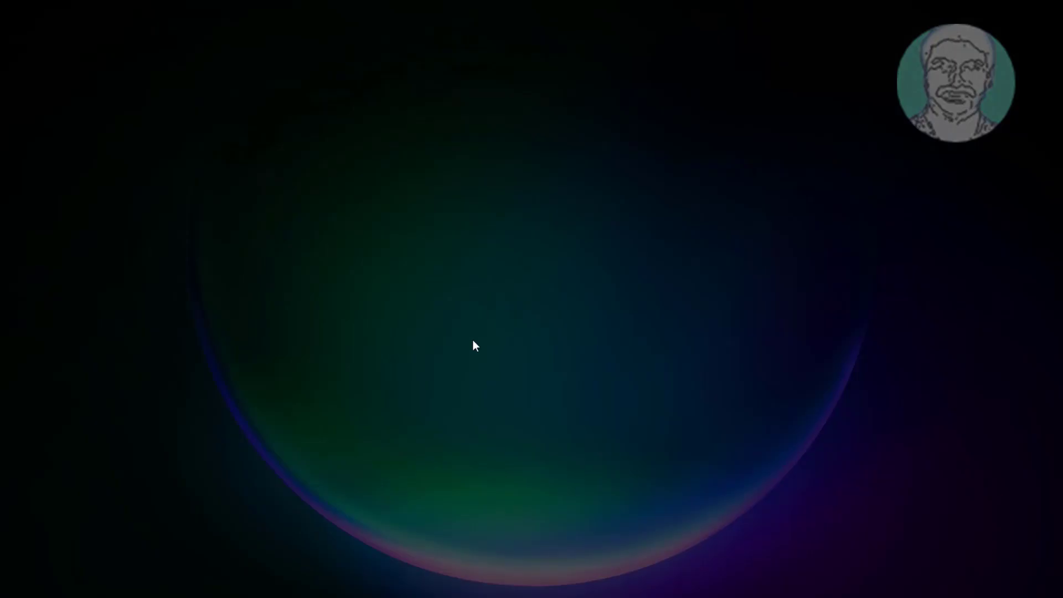
Approve UAC, run the Get-AppXPackage Add-AppxPackage re-registration command for all users, then exit PowerShell
click(468, 395)
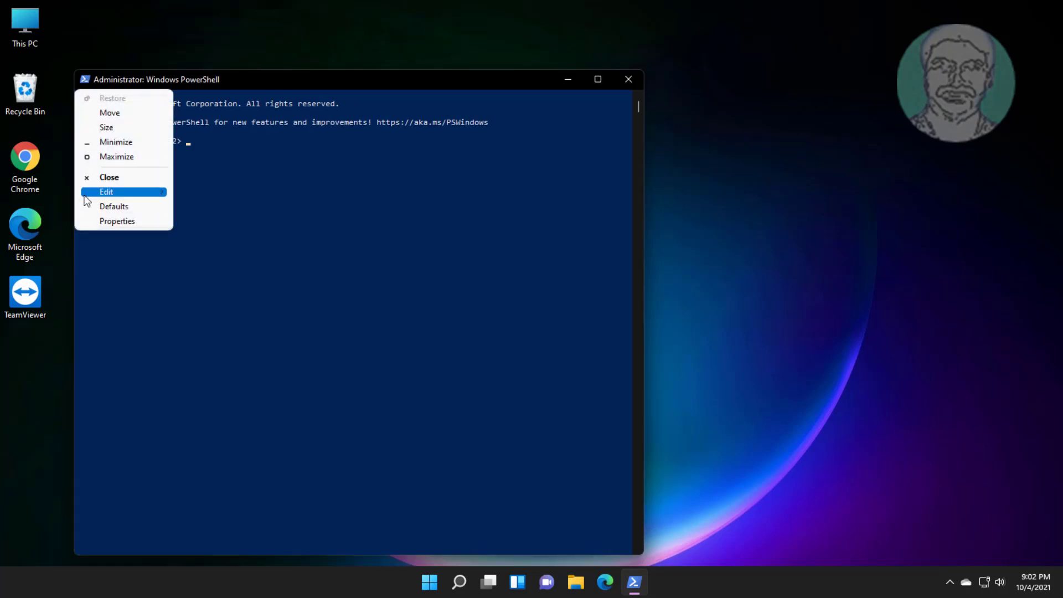
mouse_move(89, 195)
click(189, 216)
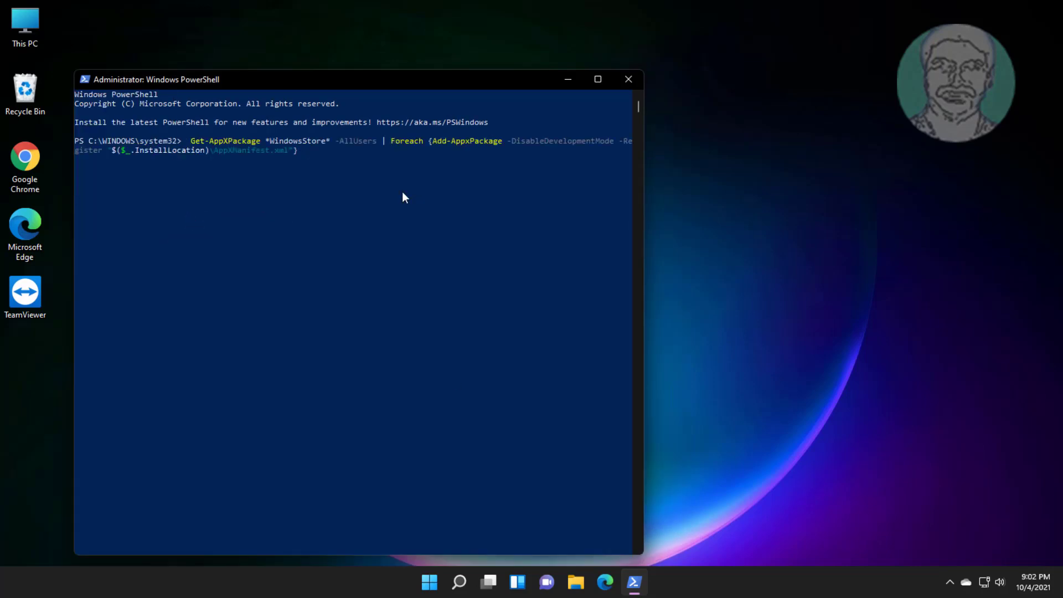
key(Return)
text(exit)
key(Return)
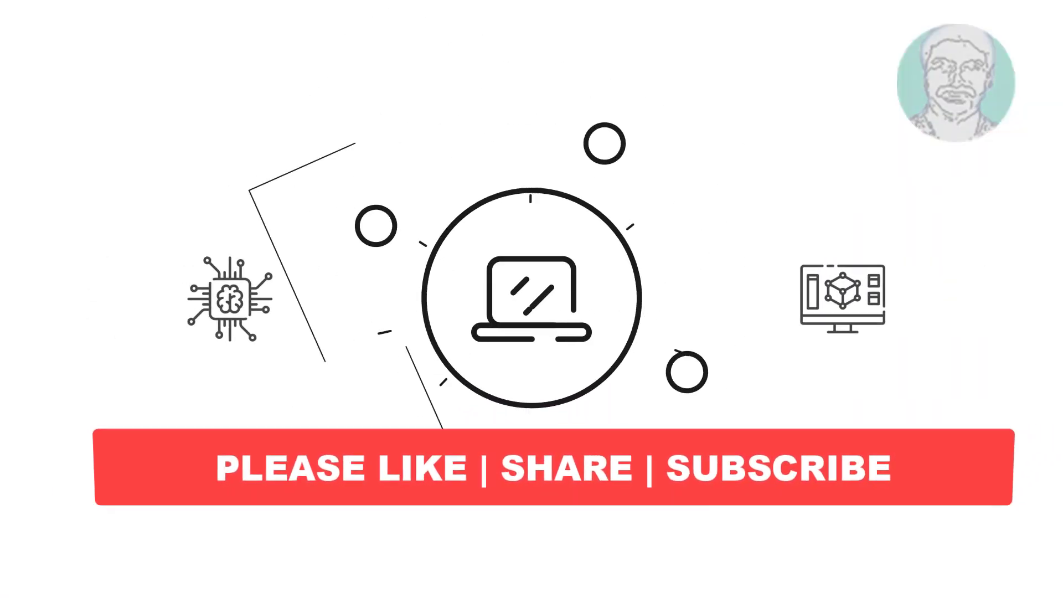